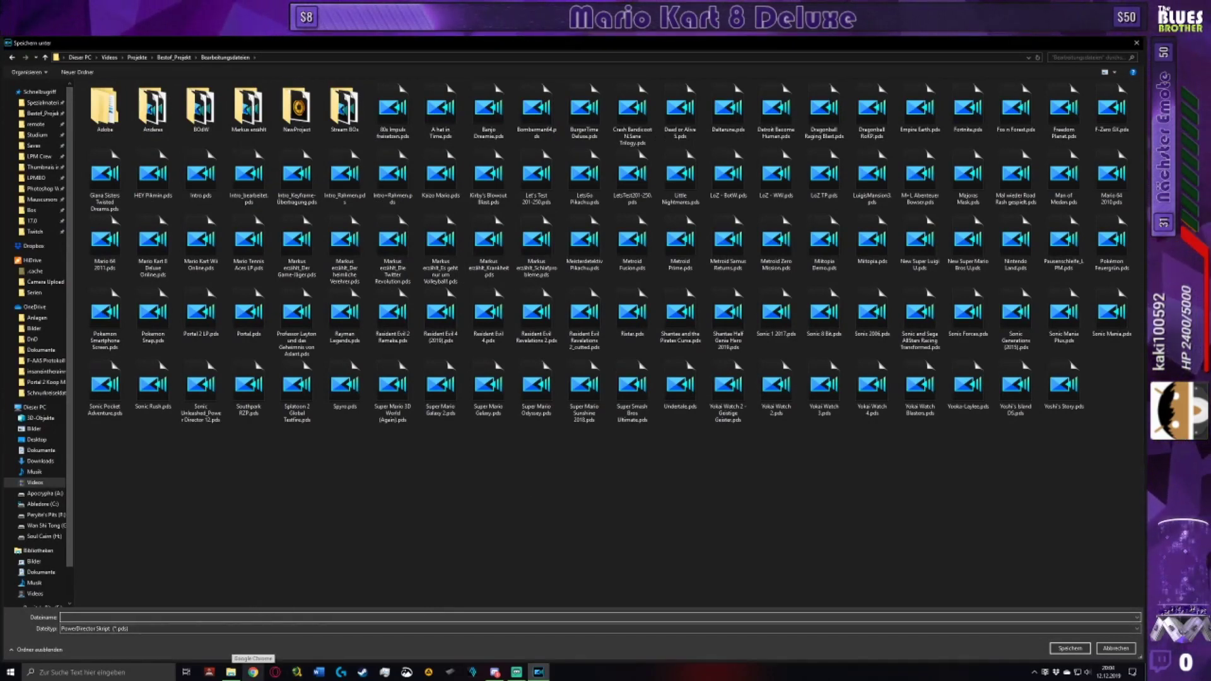
Step: Split the Sonic Utopia gameplay clip on the first video track at the playhead and save the project
{"action": "key", "text": "Escape"}
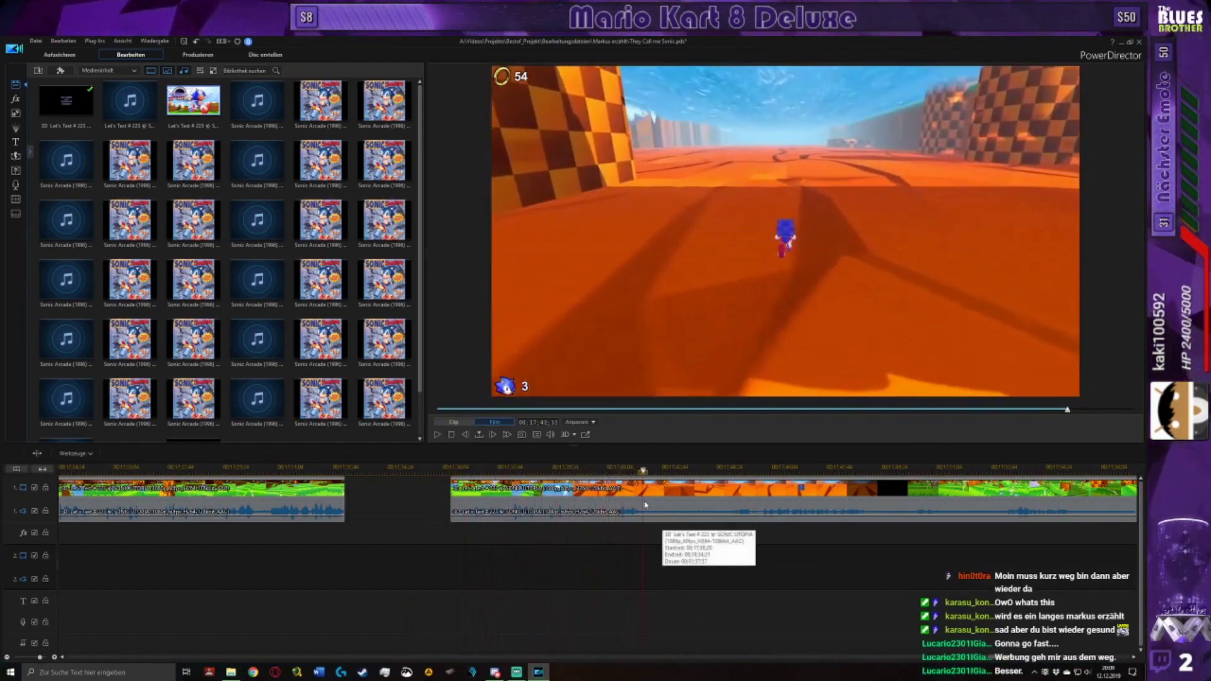
{"action": "left_click", "coordinate": [646, 505]}
{"action": "key", "text": "ctrl+t"}
{"action": "key", "text": "ctrl+s"}
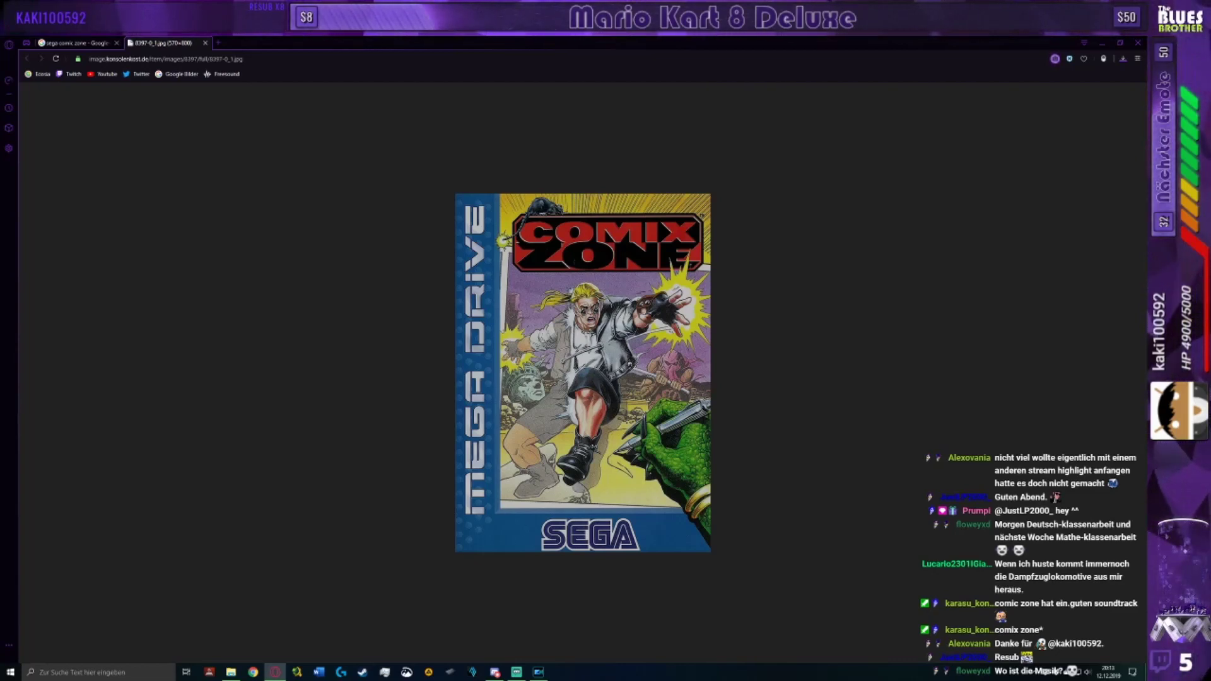
Step: Close the browser showing the Comix Zone cover and play the first Sonic Arcade (1996) cover clip in the library's first row
{"action": "left_click", "coordinate": [1134, 44]}
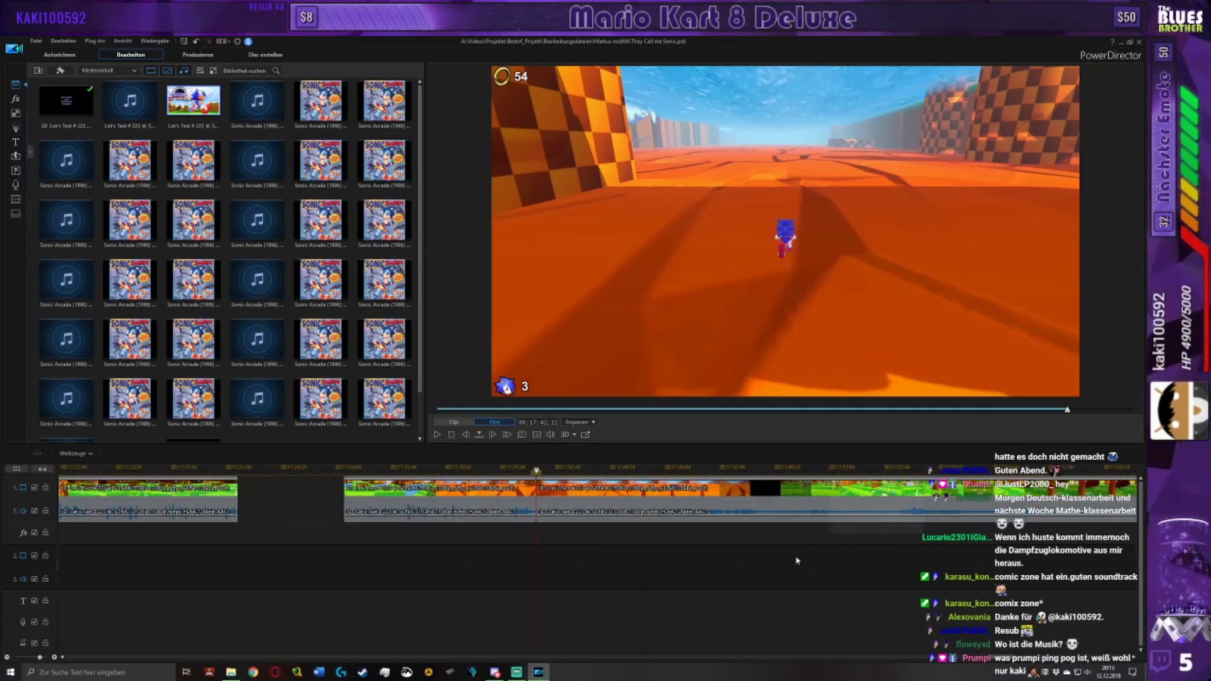
{"action": "scroll", "coordinate": [794, 539], "scroll_direction": "up", "scroll_amount": 5}
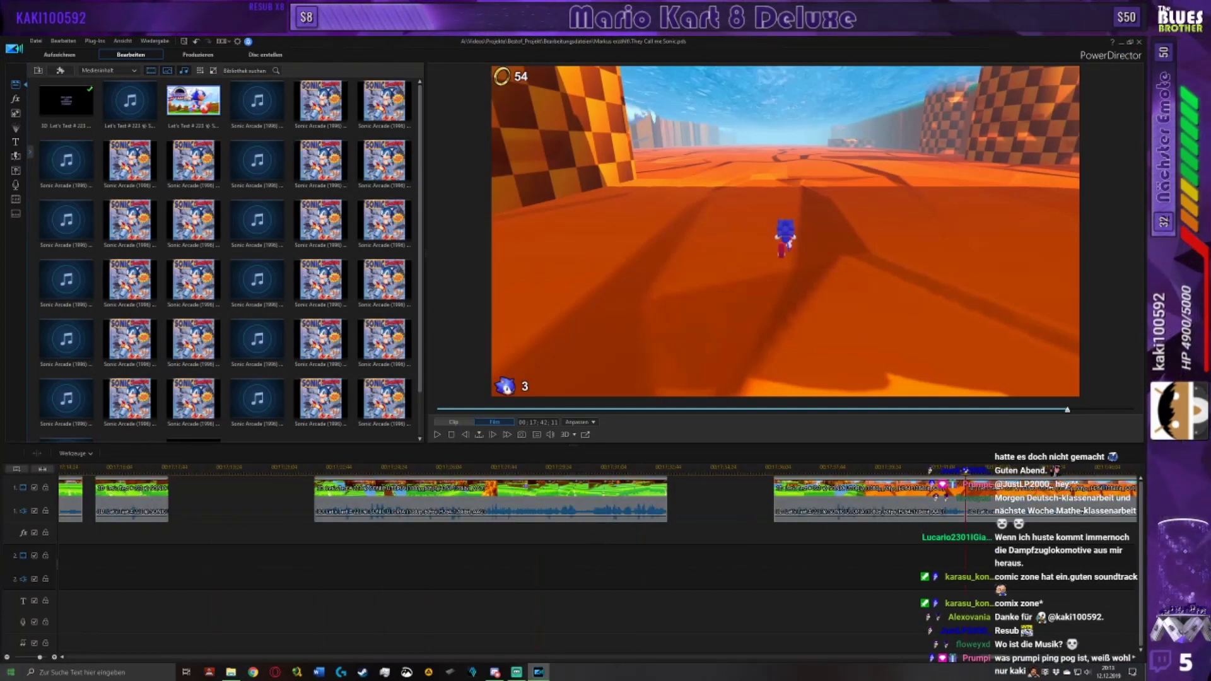
{"action": "left_click", "coordinate": [7, 657]}
{"action": "scroll", "coordinate": [471, 608], "scroll_direction": "down", "scroll_amount": 3}
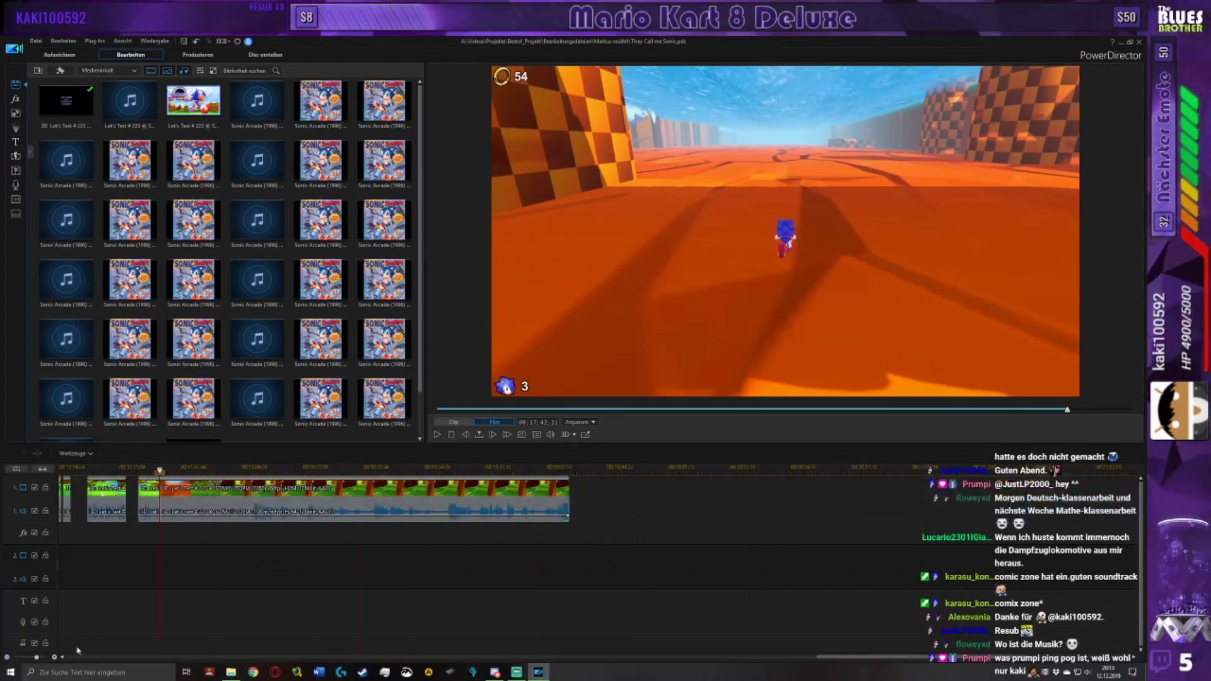
{"action": "scroll", "coordinate": [471, 608], "scroll_direction": "up", "scroll_amount": 2}
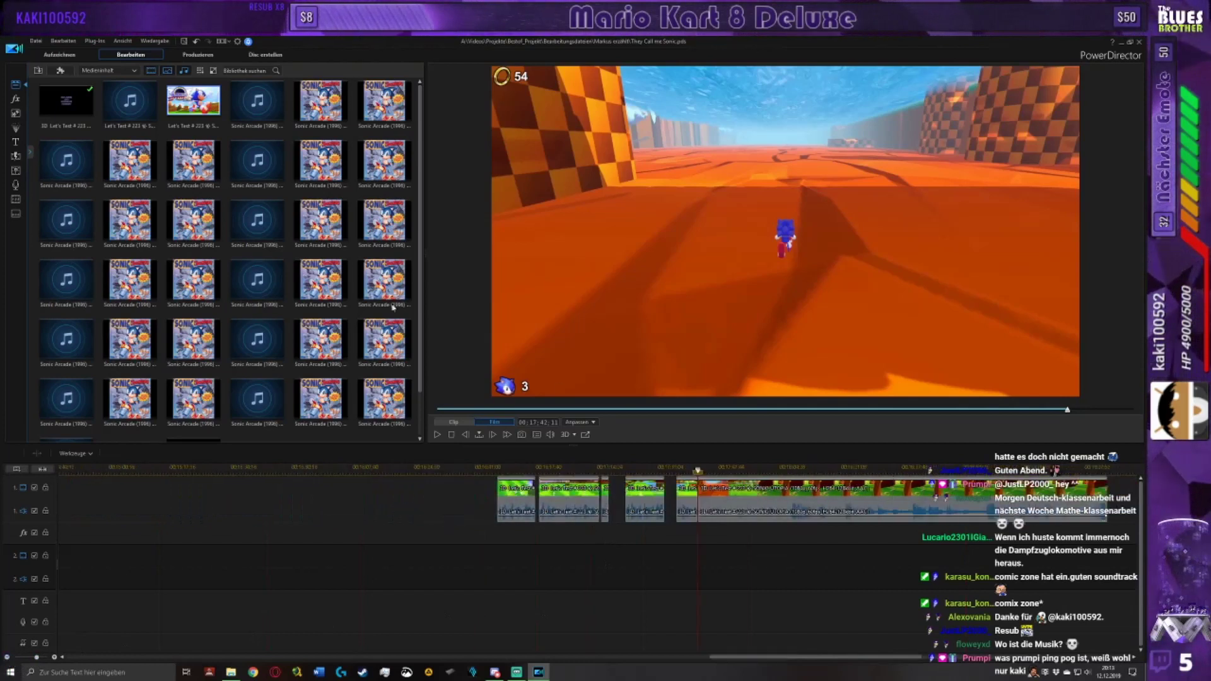
{"action": "left_click", "coordinate": [320, 101]}
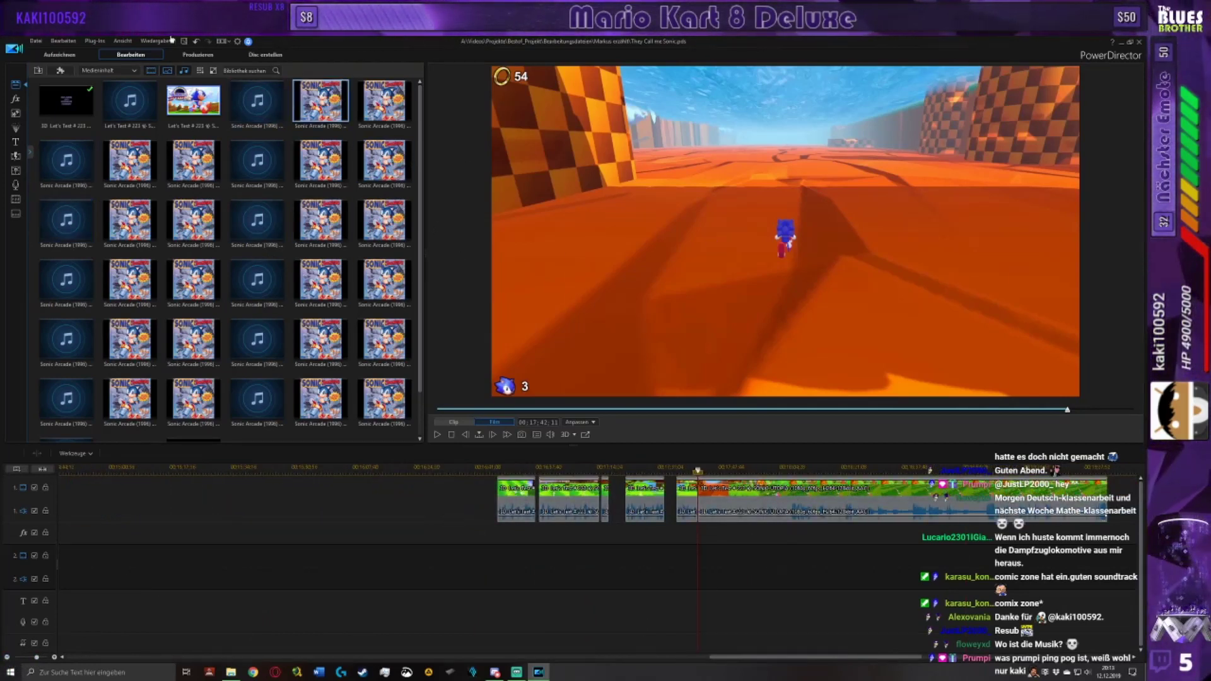
{"action": "left_click", "coordinate": [453, 423]}
{"action": "left_click", "coordinate": [436, 434]}
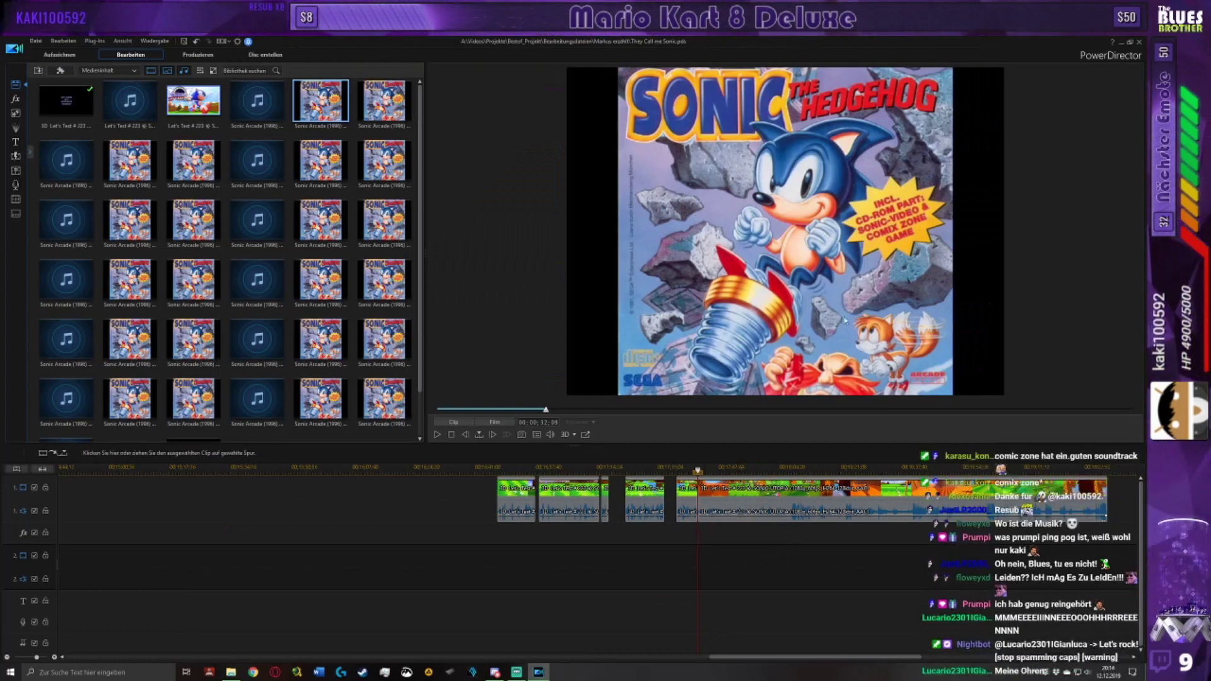
Step: Play the first Sonic Arcade (1996) cover clip in the second row of the media library
{"action": "scroll", "coordinate": [606, 622], "scroll_direction": "right", "scroll_amount": 3}
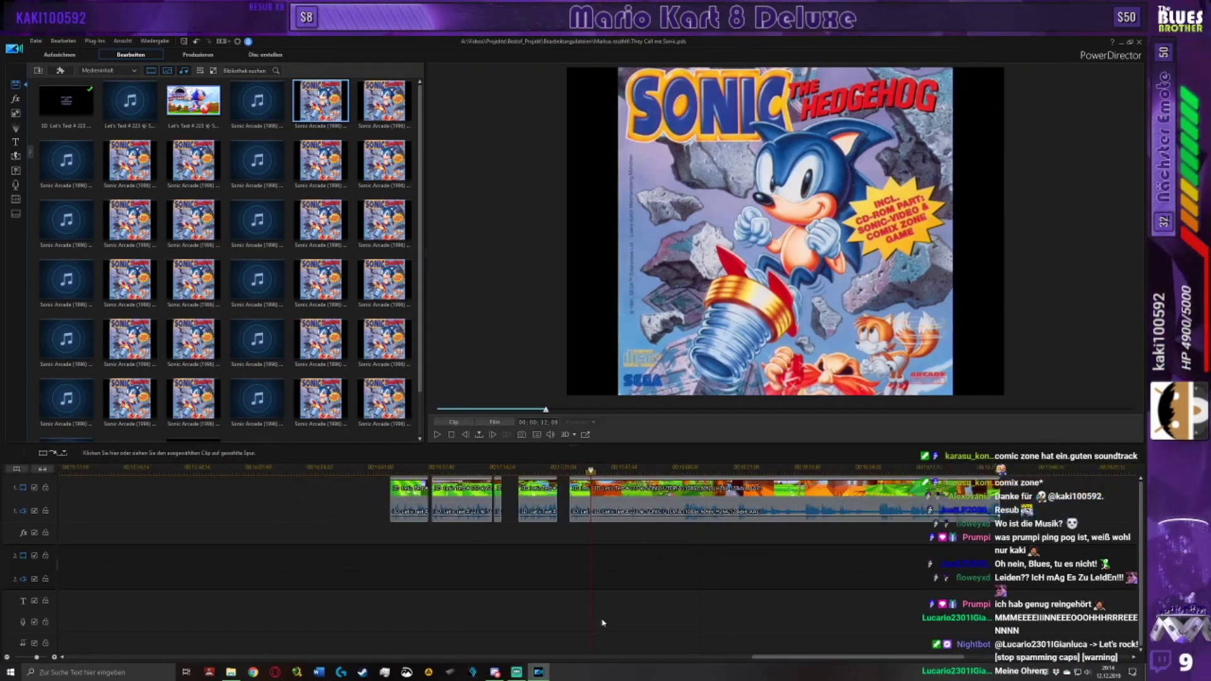
{"action": "scroll", "coordinate": [625, 609], "scroll_direction": "left", "scroll_amount": 3}
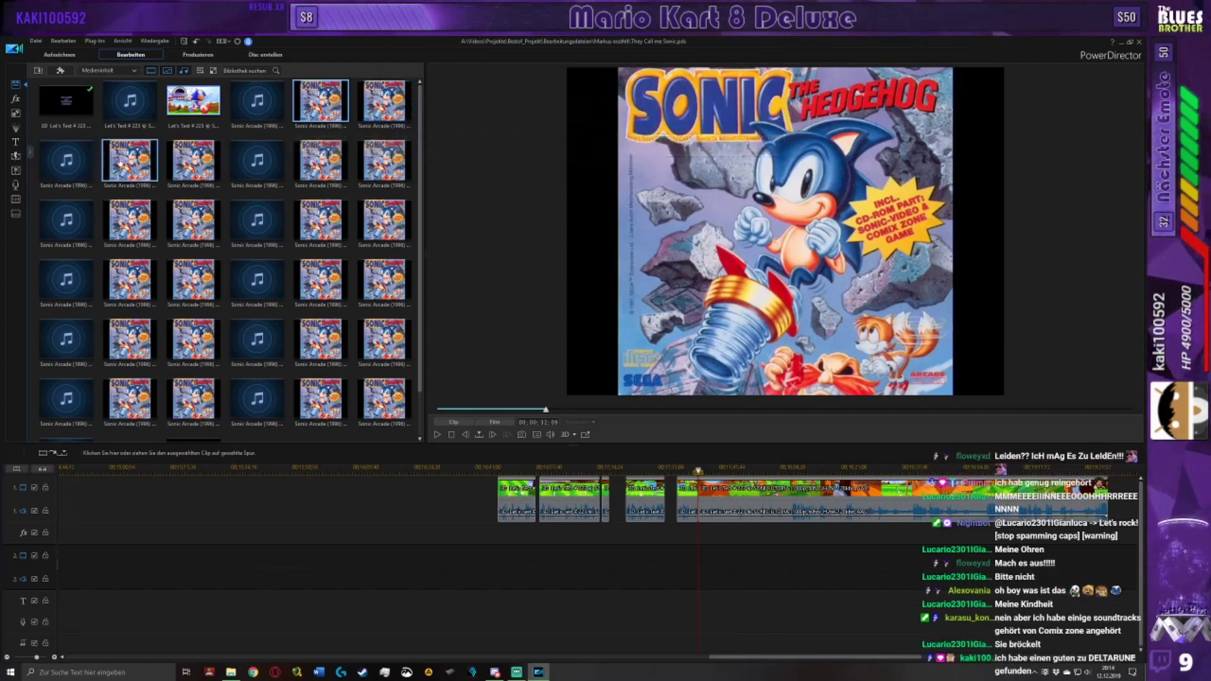
{"action": "left_click", "coordinate": [120, 163]}
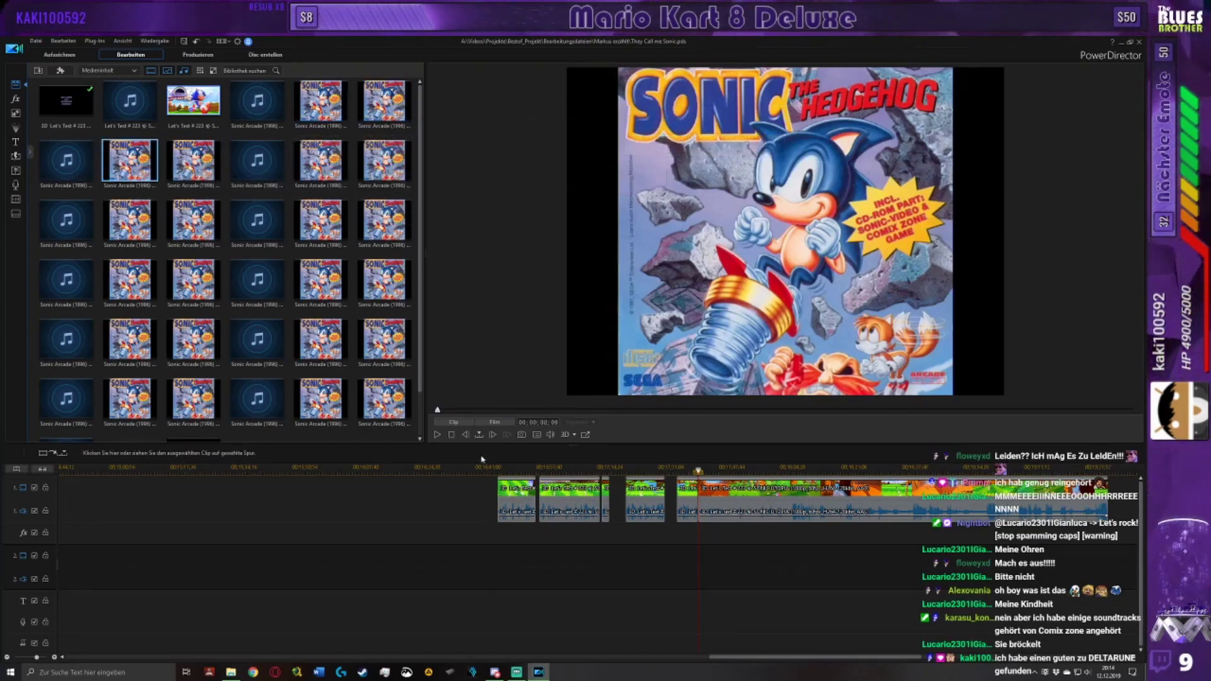
{"action": "left_click", "coordinate": [436, 435]}
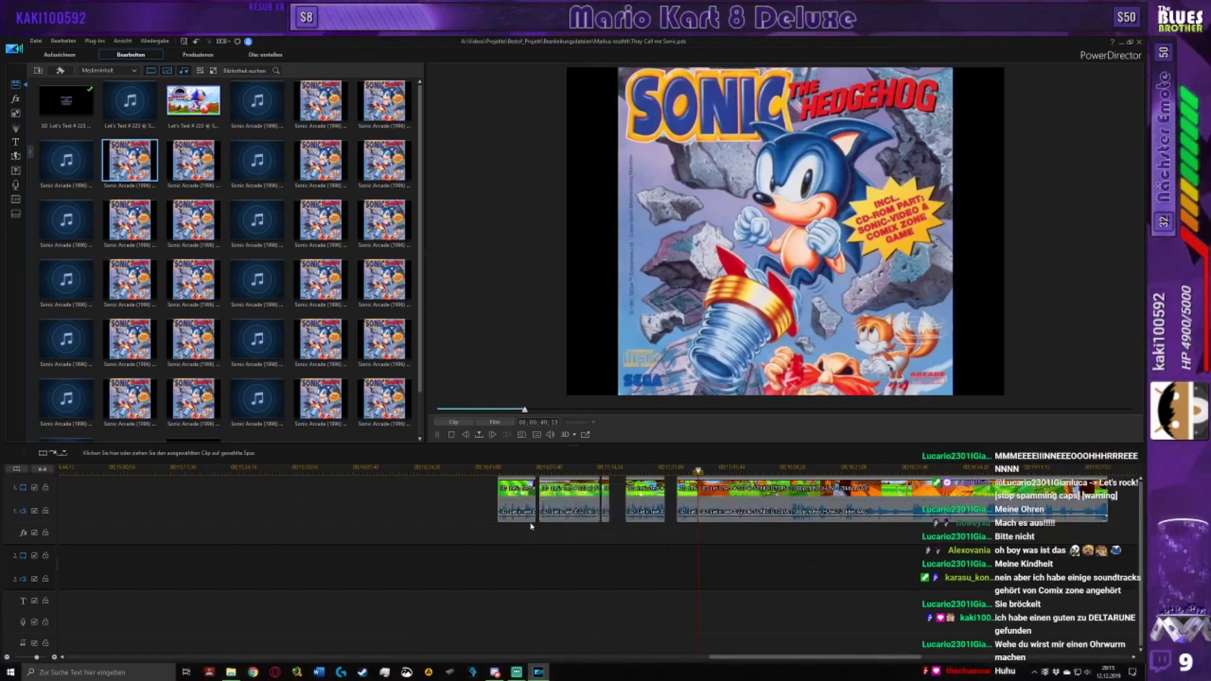
Step: Preview the last They Call Me Sonic clip in the media library and look over the existing gameplay cuts on the timeline
{"action": "left_click", "coordinate": [798, 605]}
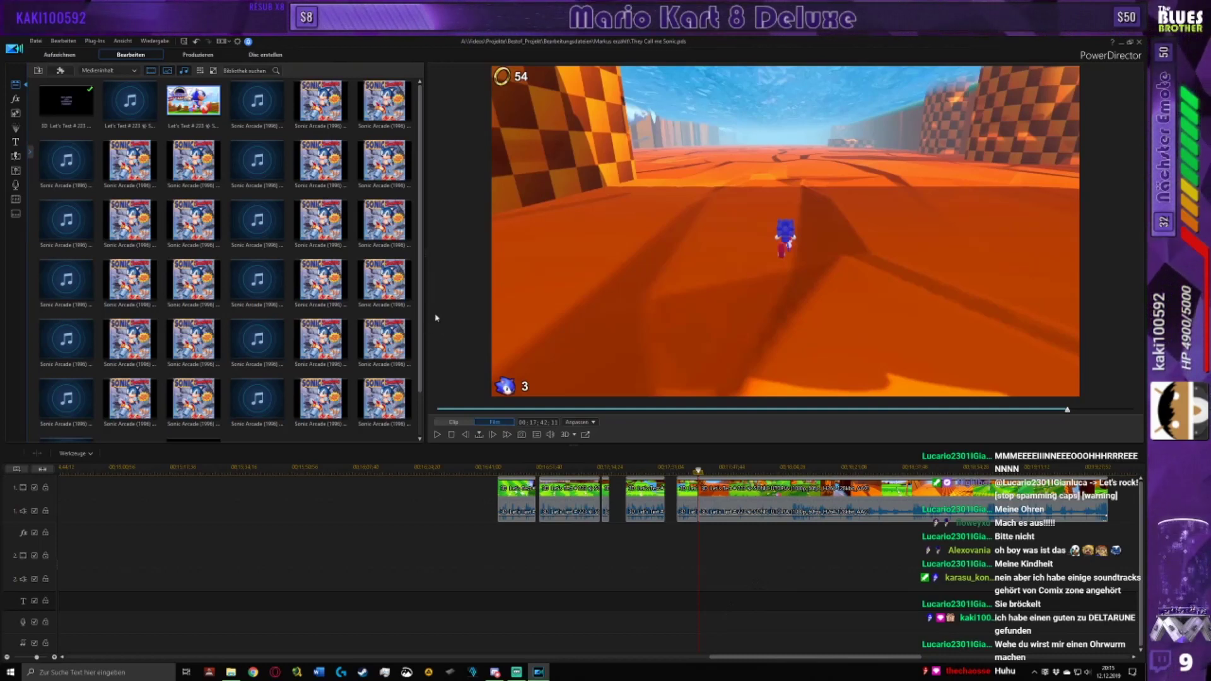
{"action": "scroll", "coordinate": [694, 499], "scroll_direction": "right", "scroll_amount": 3}
{"action": "mouse_move", "coordinate": [786, 656]}
{"action": "left_mouse_down"}
{"action": "mouse_move", "coordinate": [602, 658]}
{"action": "mouse_move", "coordinate": [870, 659]}
{"action": "mouse_move", "coordinate": [703, 663]}
{"action": "mouse_move", "coordinate": [786, 660]}
{"action": "left_mouse_up"}
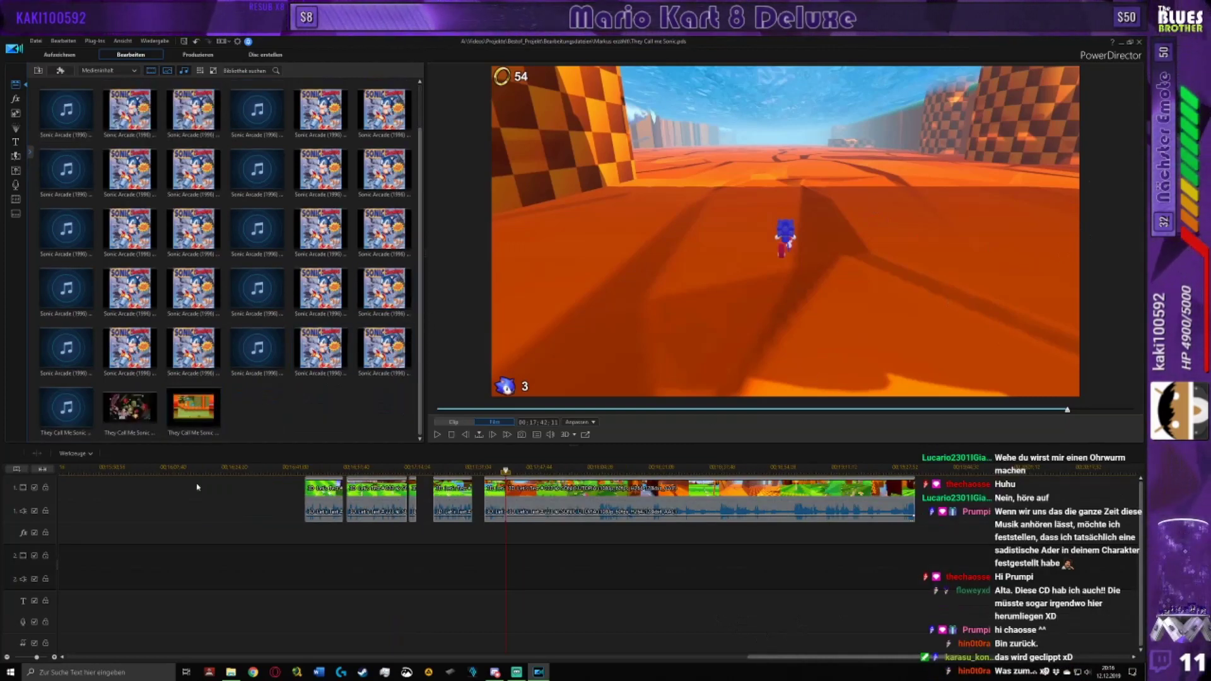
{"action": "left_click", "coordinate": [193, 409]}
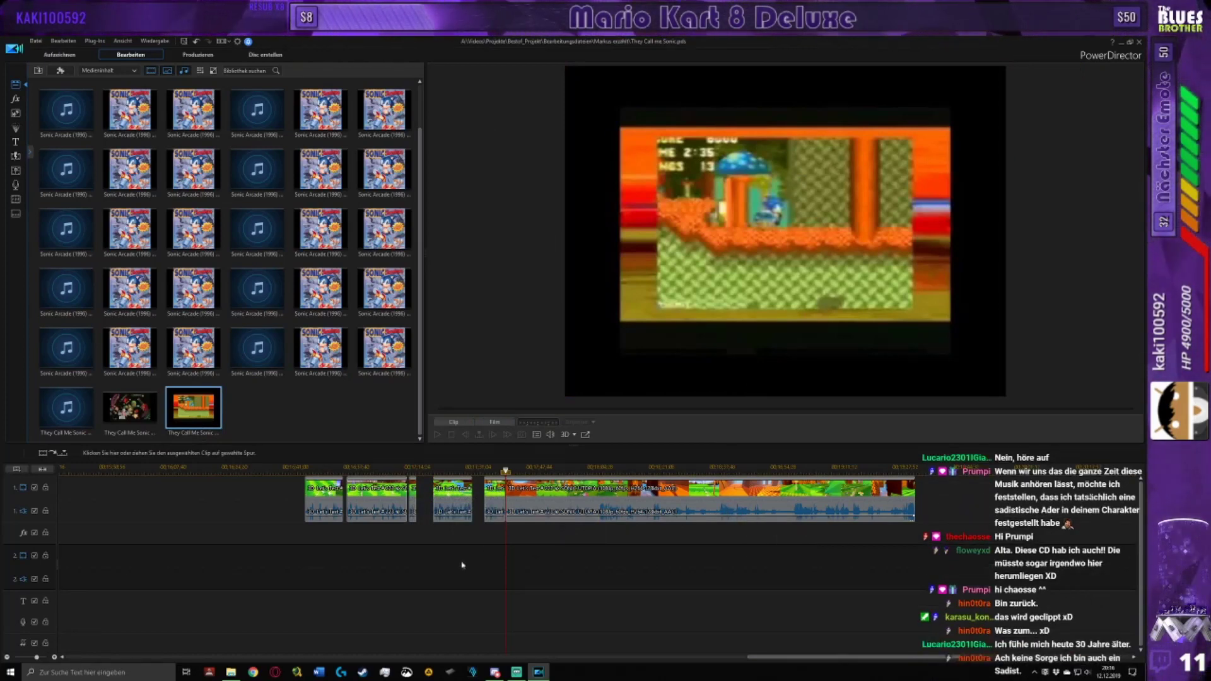
{"action": "scroll", "coordinate": [719, 634], "scroll_direction": "left", "scroll_amount": 6}
{"action": "scroll", "coordinate": [713, 634], "scroll_direction": "right", "scroll_amount": 3}
{"action": "scroll", "coordinate": [706, 634], "scroll_direction": "left", "scroll_amount": 2}
{"action": "scroll", "coordinate": [702, 634], "scroll_direction": "left", "scroll_amount": 3}
{"action": "scroll", "coordinate": [703, 640], "scroll_direction": "right", "scroll_amount": 5}
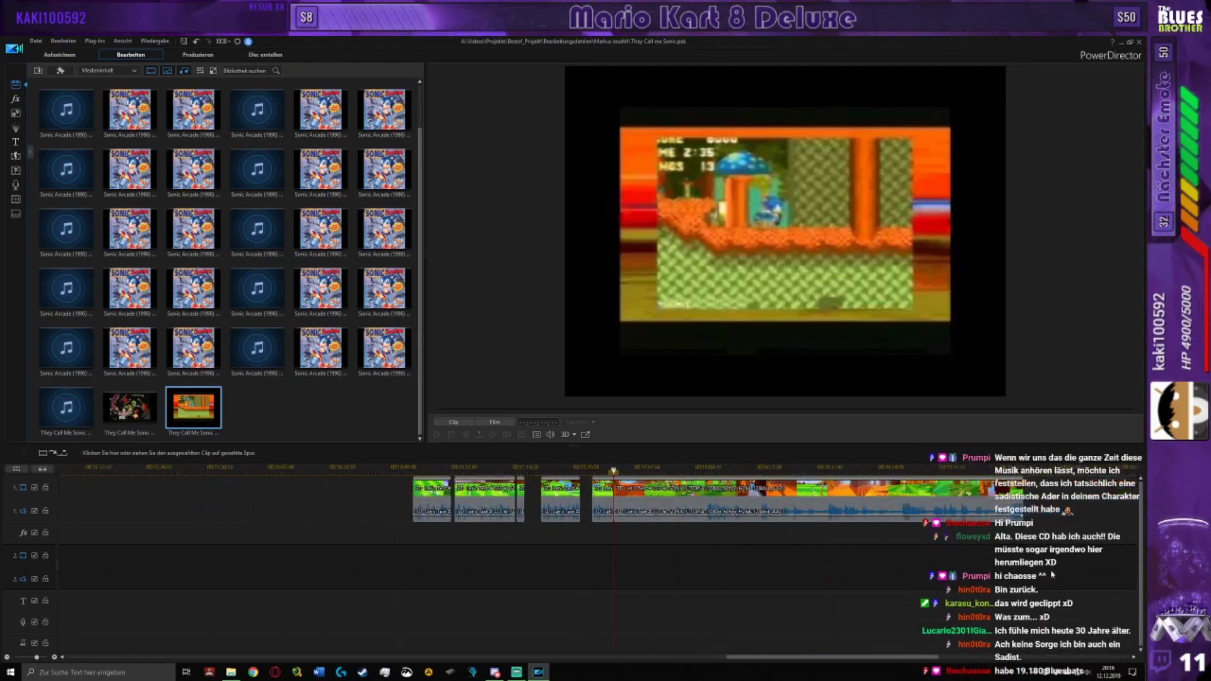
Step: Play through the last gameplay clip on the timeline to find the next cutting point
{"action": "left_click", "coordinate": [600, 504]}
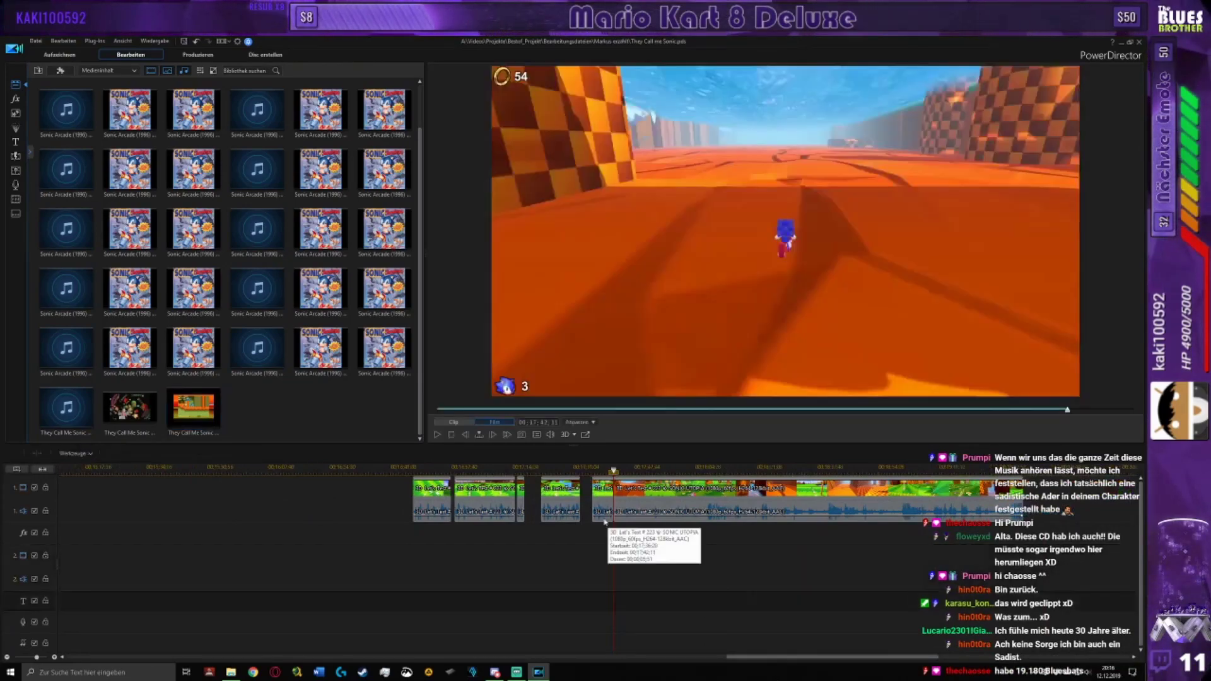
{"action": "scroll", "coordinate": [593, 496], "scroll_direction": "down", "scroll_amount": 2}
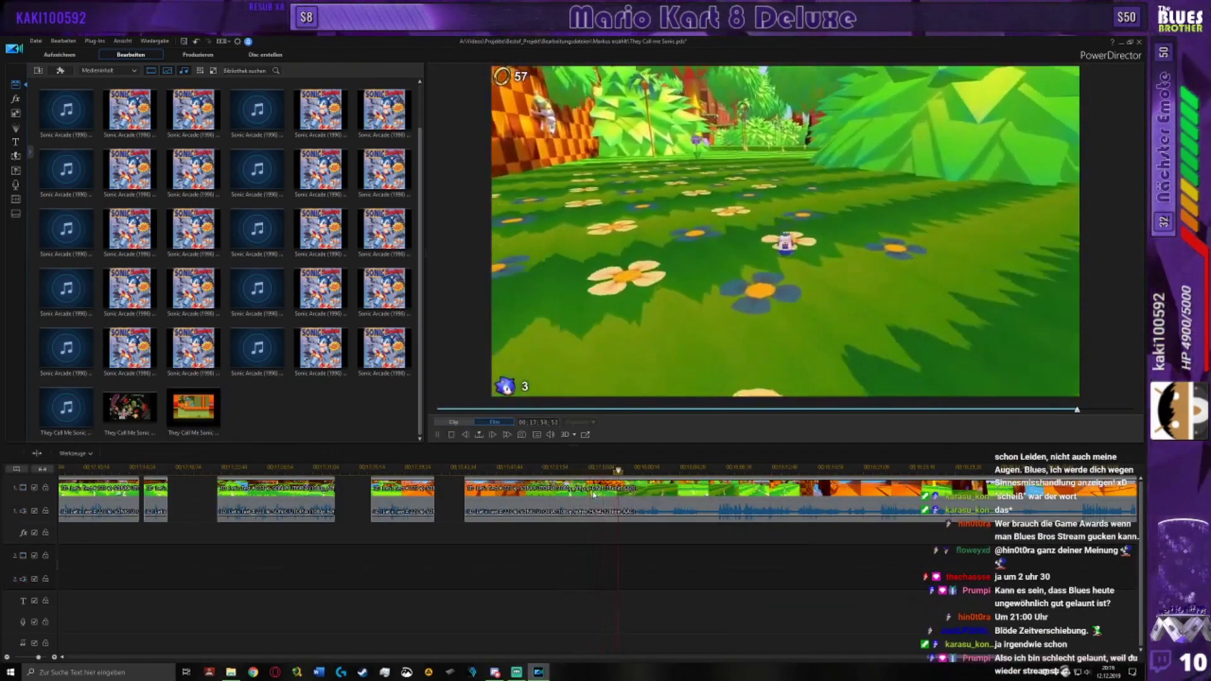
{"action": "key", "text": "space"}
{"action": "scroll", "coordinate": [169, 234], "scroll_direction": "up", "scroll_amount": 3}
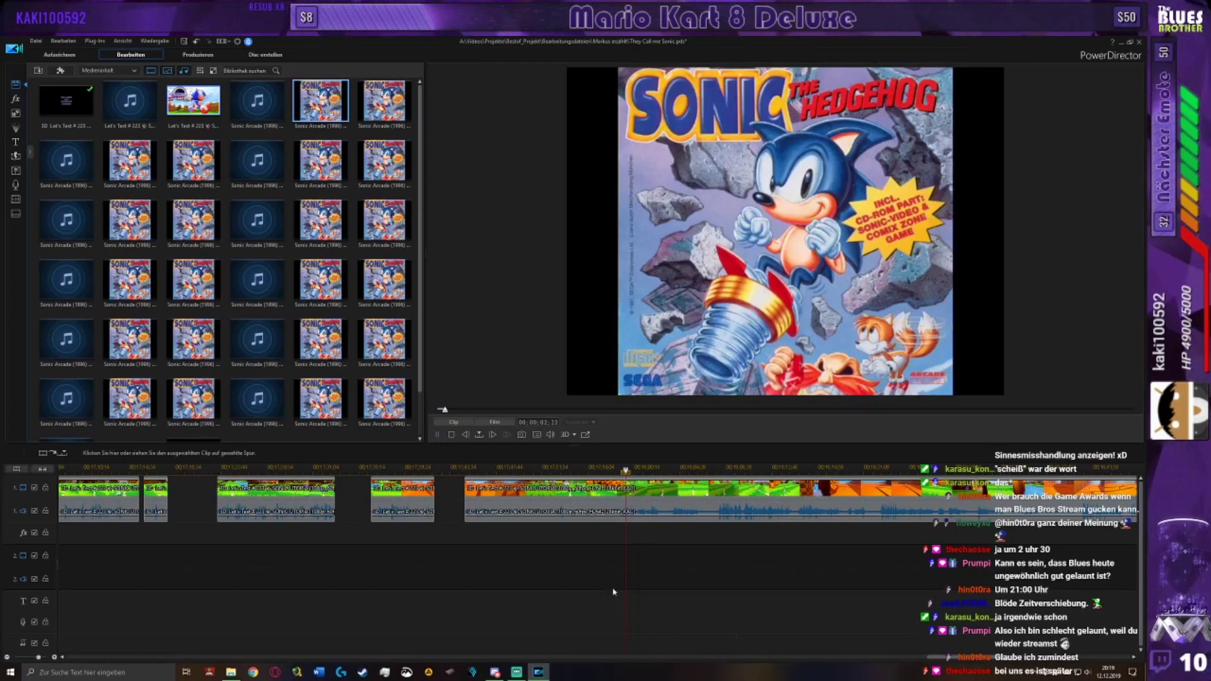
{"action": "left_click", "coordinate": [672, 501]}
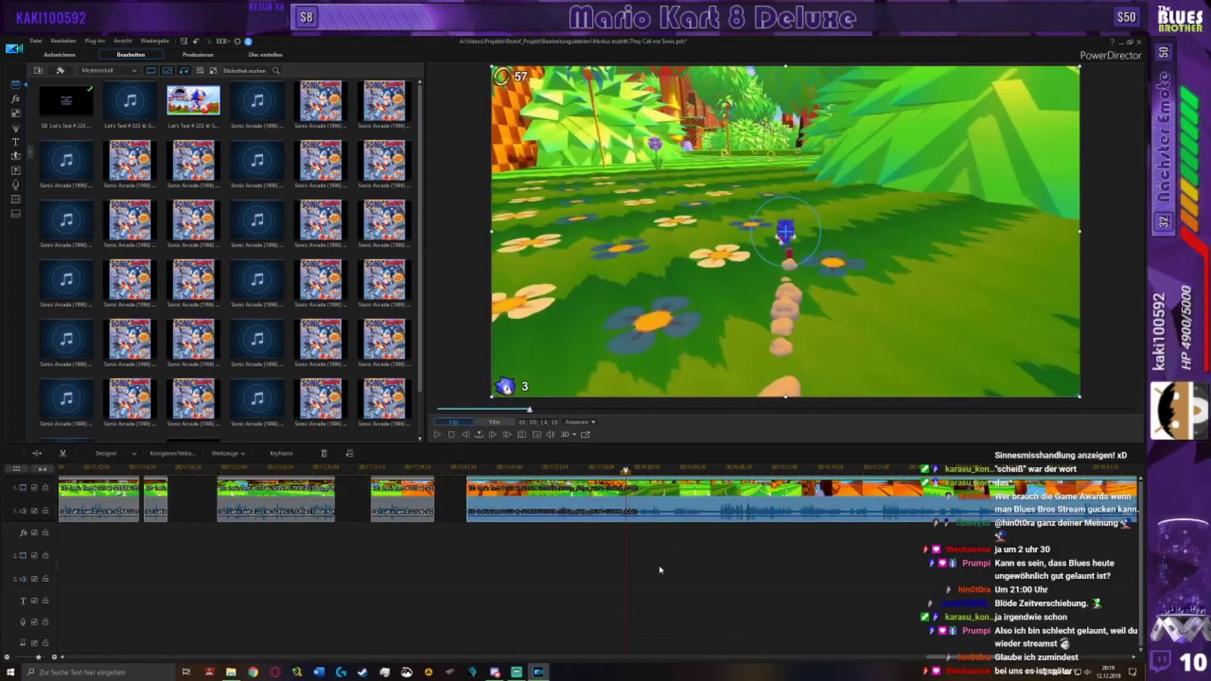
{"action": "left_click", "coordinate": [660, 570]}
{"action": "key", "text": "space"}
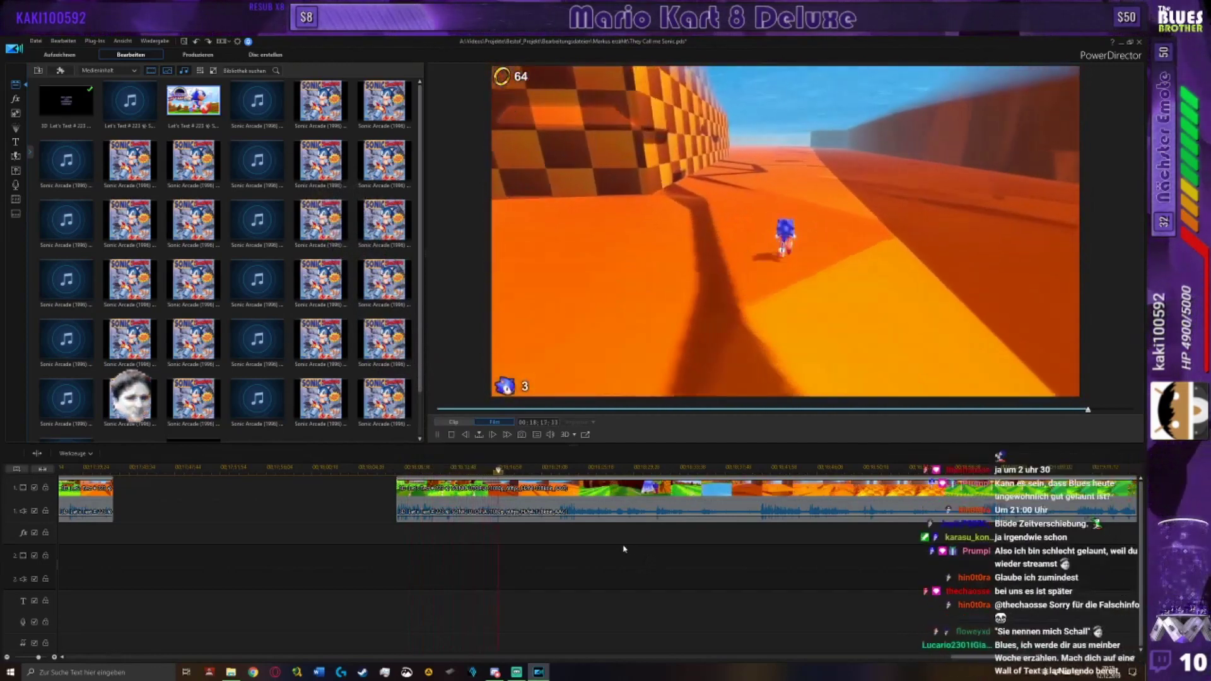
{"action": "key", "text": "space"}
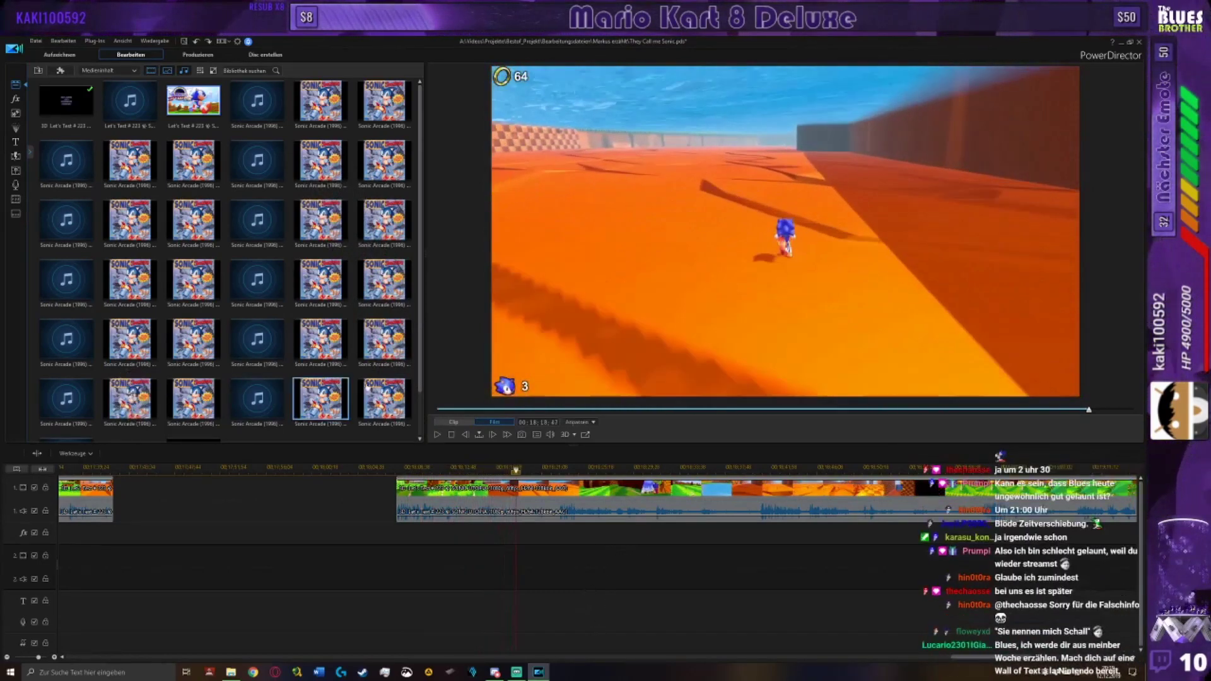
Step: Split the last gameplay clip at 00:18:21:20 and again shortly after, and delete the short piece between the two cuts
{"action": "scroll", "coordinate": [556, 578], "scroll_direction": "down", "scroll_amount": 1}
{"action": "scroll", "coordinate": [556, 577], "scroll_direction": "down", "scroll_amount": 3}
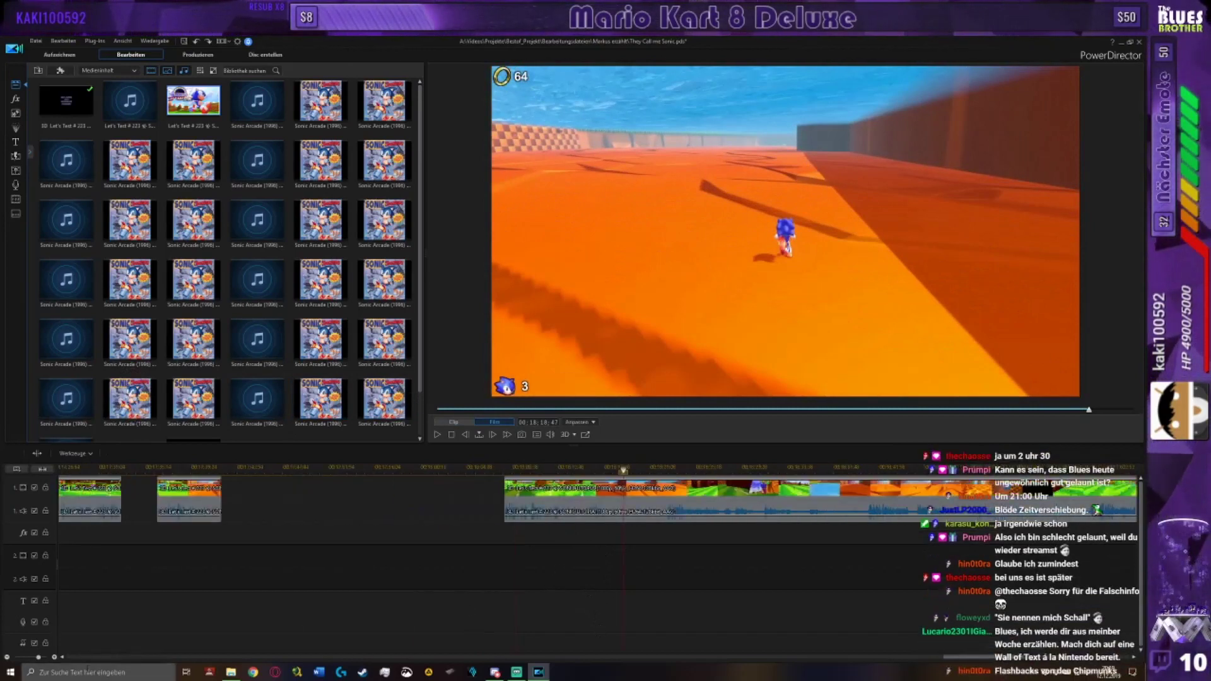
{"action": "scroll", "coordinate": [461, 590], "scroll_direction": "down", "scroll_amount": 1}
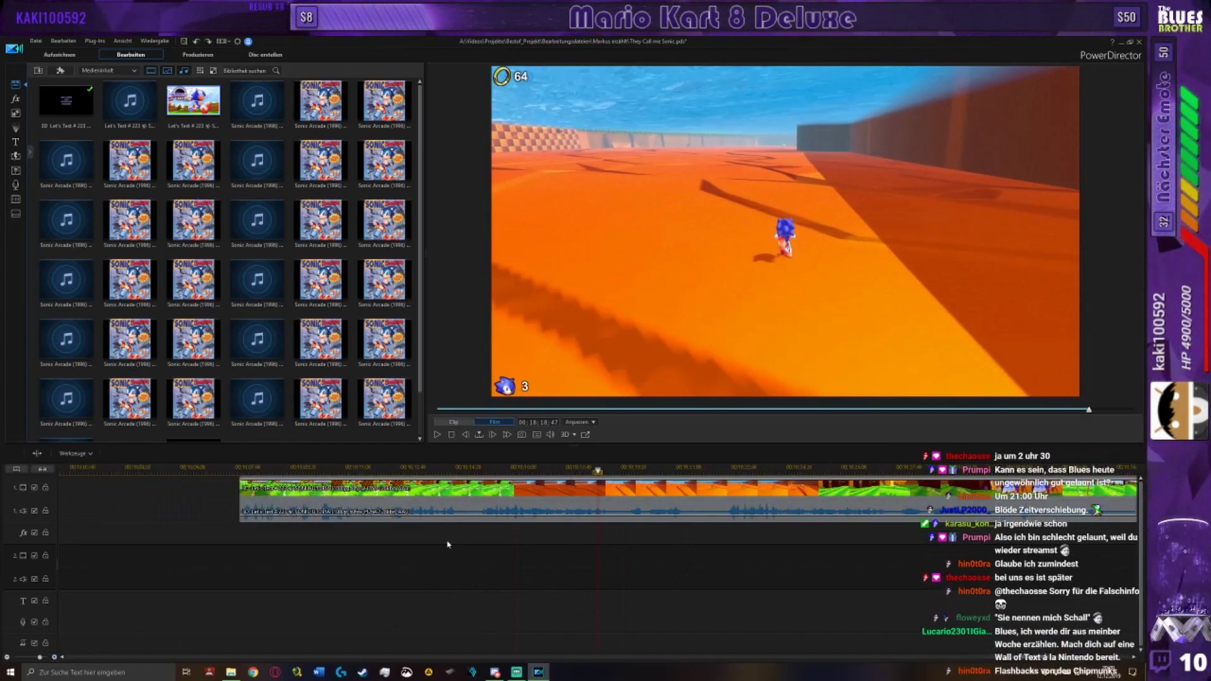
{"action": "left_click", "coordinate": [738, 505]}
{"action": "key", "text": "ctrl+t"}
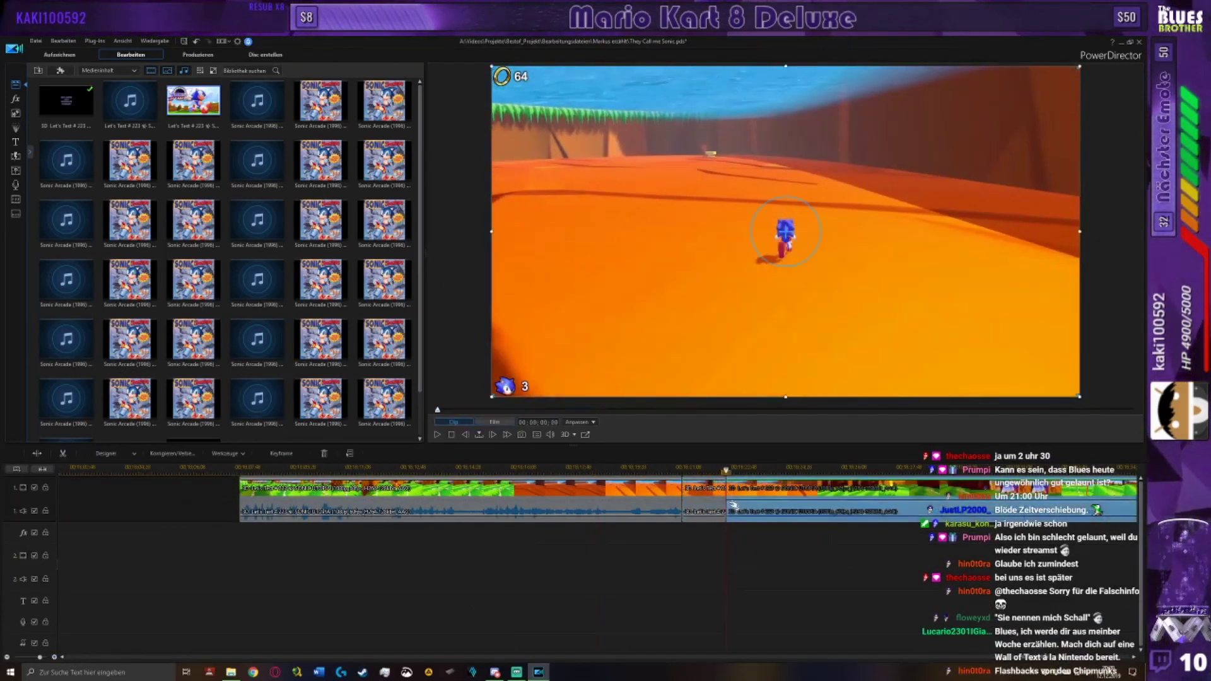
{"action": "left_click", "coordinate": [712, 496]}
{"action": "key", "text": "Delete"}
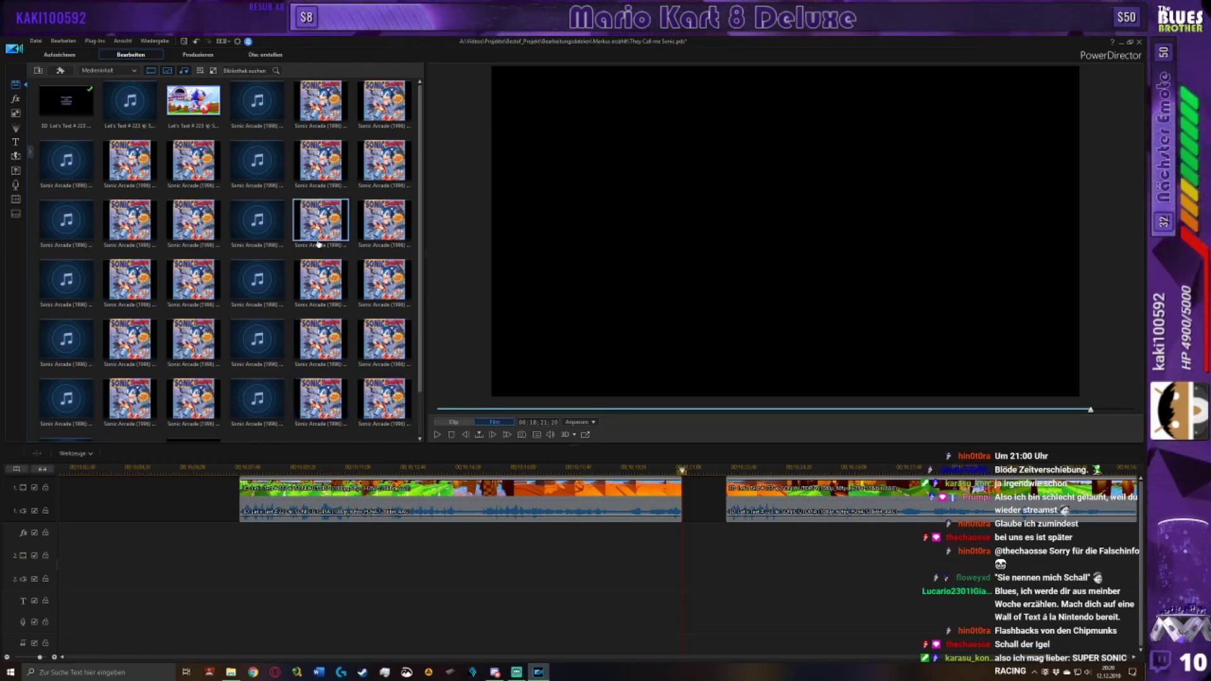
Step: Preview the Sonic Arcade (1996) clip in the library's fourth row and examine the gameplay clips around the new timeline gap
{"action": "left_click", "coordinate": [353, 308]}
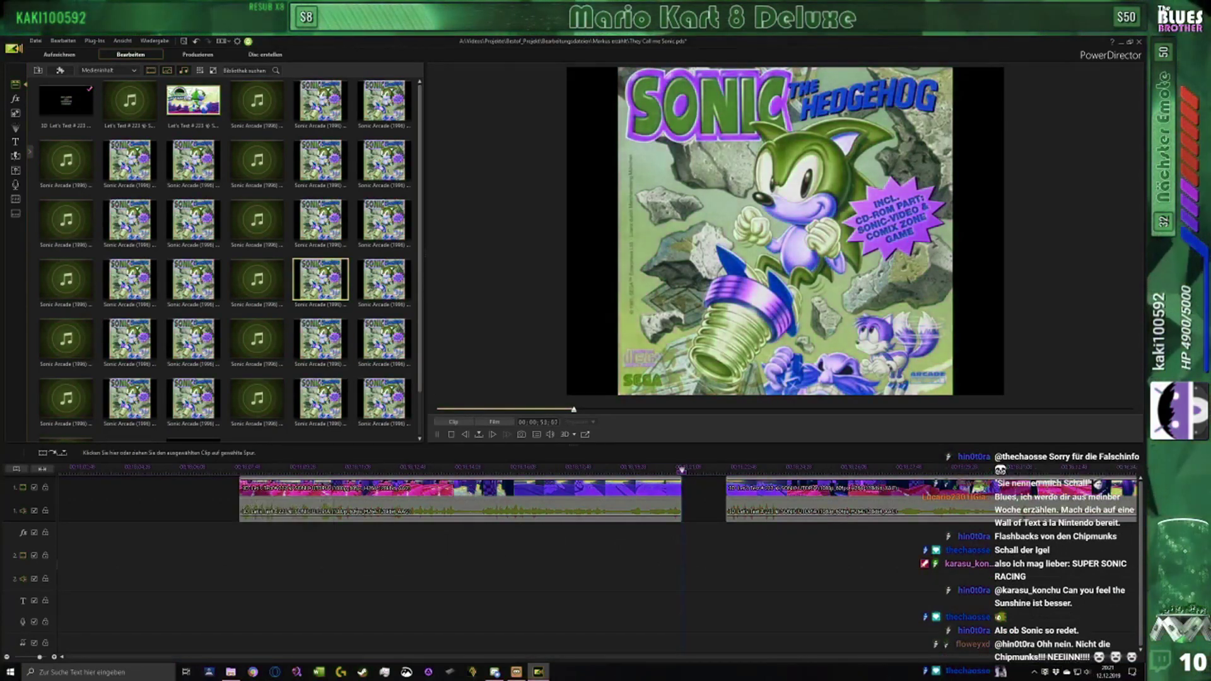
{"action": "left_click", "coordinate": [732, 498]}
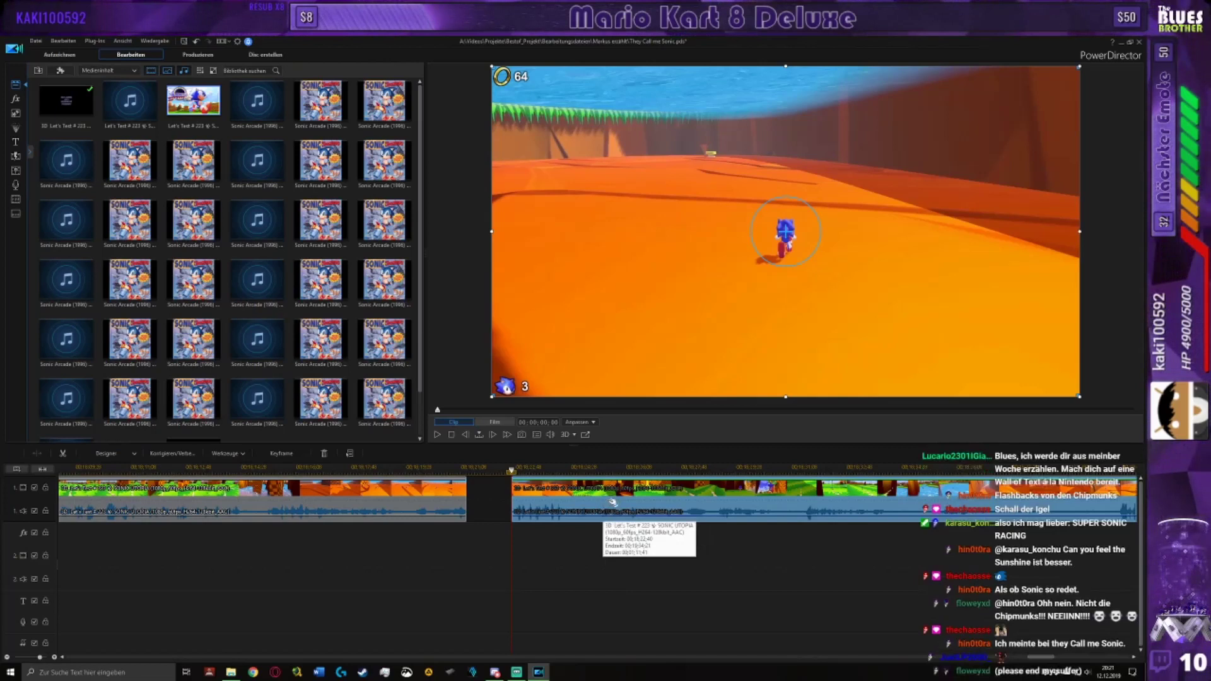
{"action": "scroll", "coordinate": [617, 498], "scroll_direction": "down", "scroll_amount": 3}
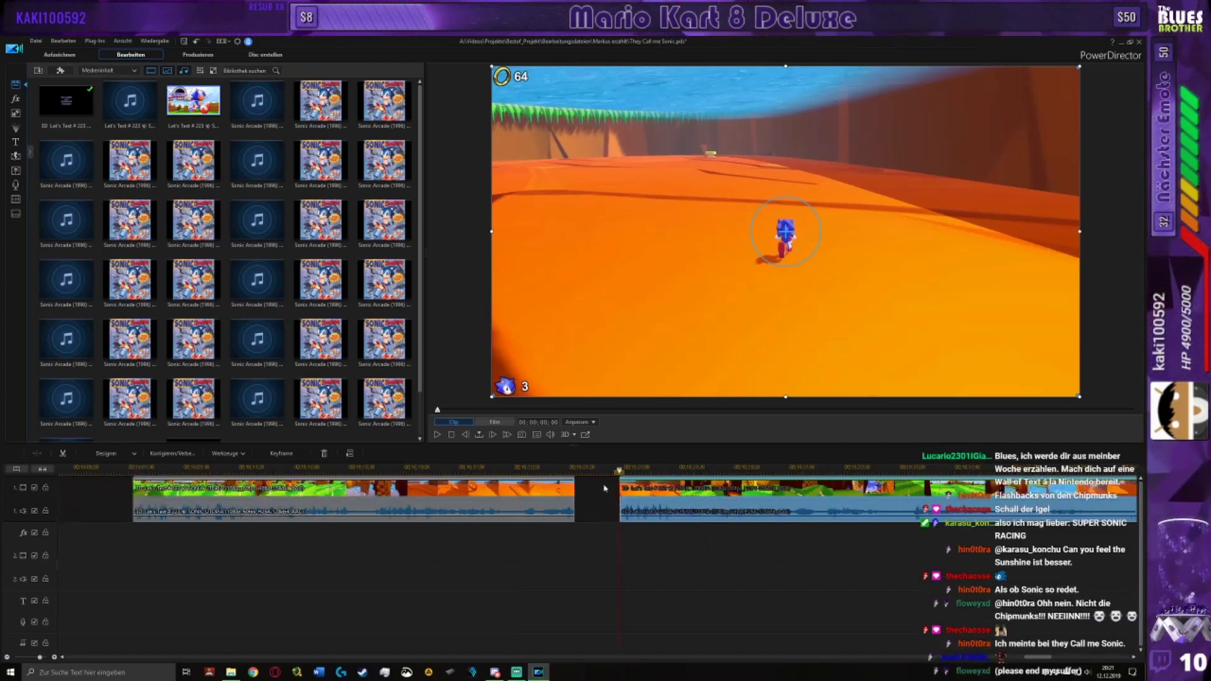
{"action": "scroll", "coordinate": [591, 514], "scroll_direction": "down", "scroll_amount": 3}
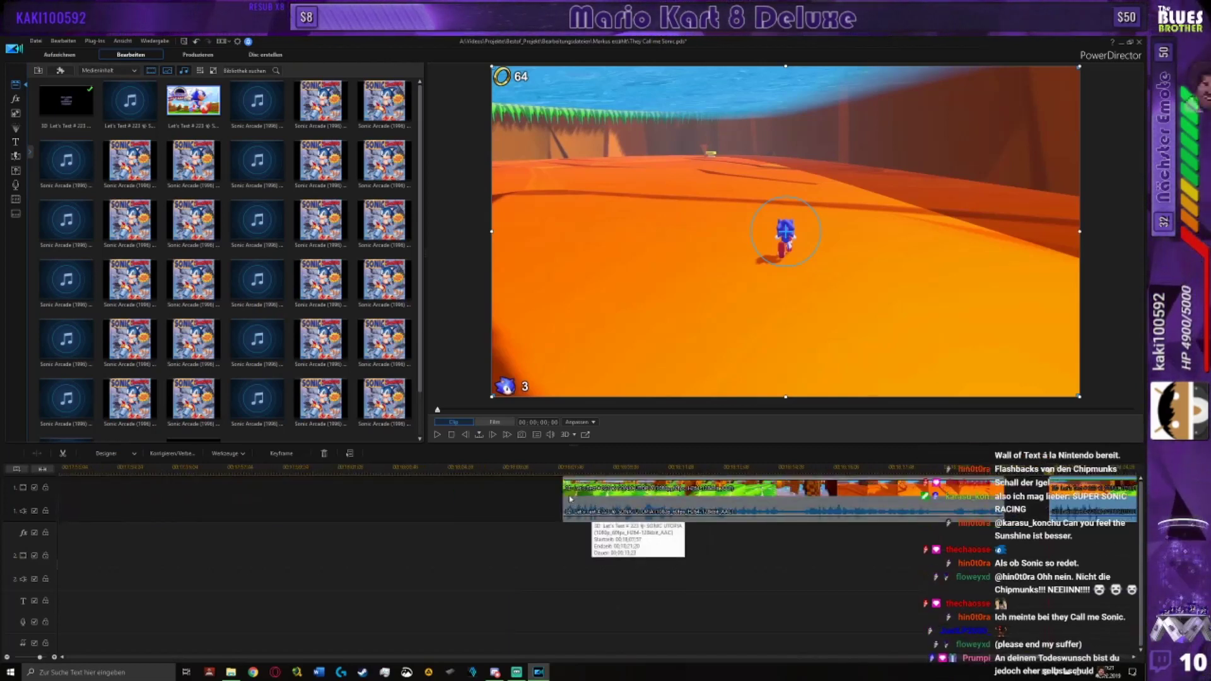
{"action": "scroll", "coordinate": [563, 498], "scroll_direction": "down", "scroll_amount": 3}
{"action": "scroll", "coordinate": [563, 498], "scroll_direction": "down", "scroll_amount": 5}
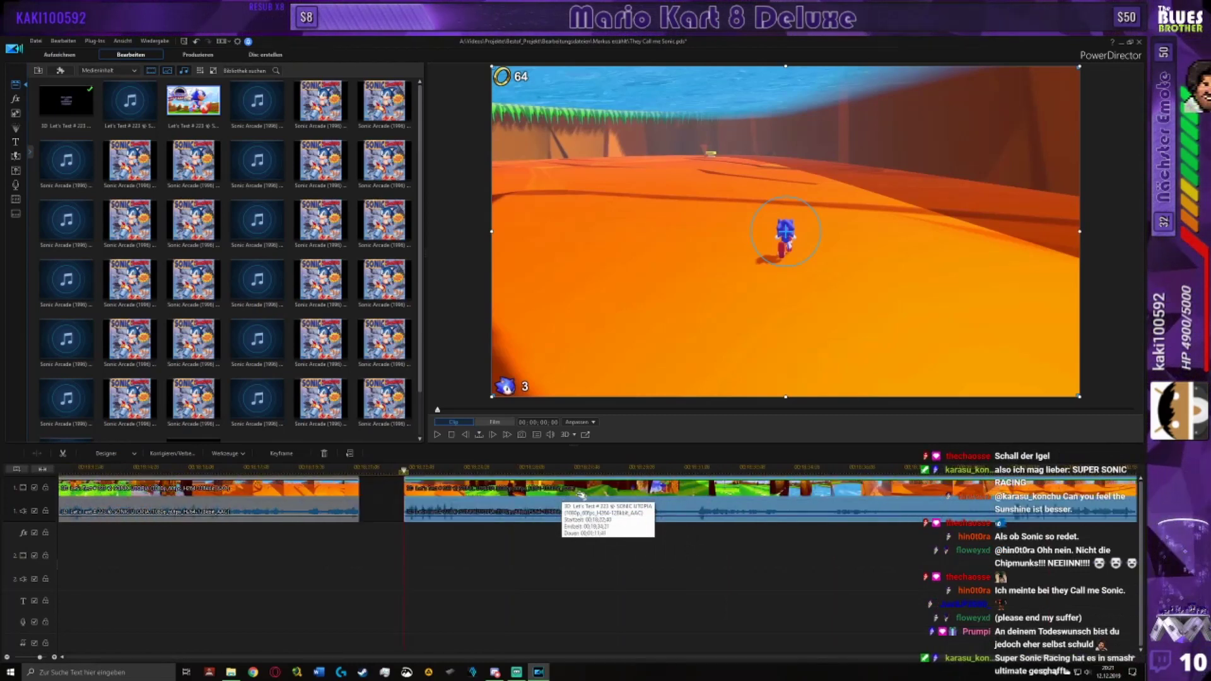
{"action": "scroll", "coordinate": [563, 497], "scroll_direction": "up", "scroll_amount": 3}
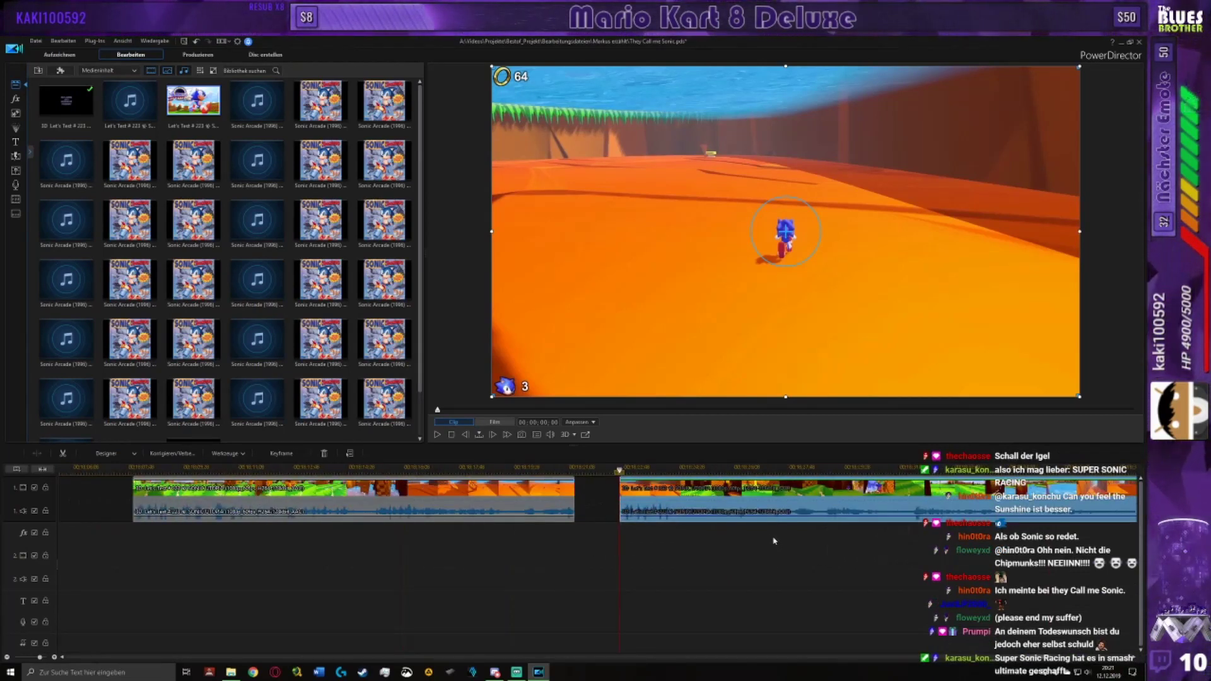
{"action": "scroll", "coordinate": [768, 538], "scroll_direction": "down", "scroll_amount": 2}
{"action": "scroll", "coordinate": [775, 542], "scroll_direction": "up", "scroll_amount": 4}
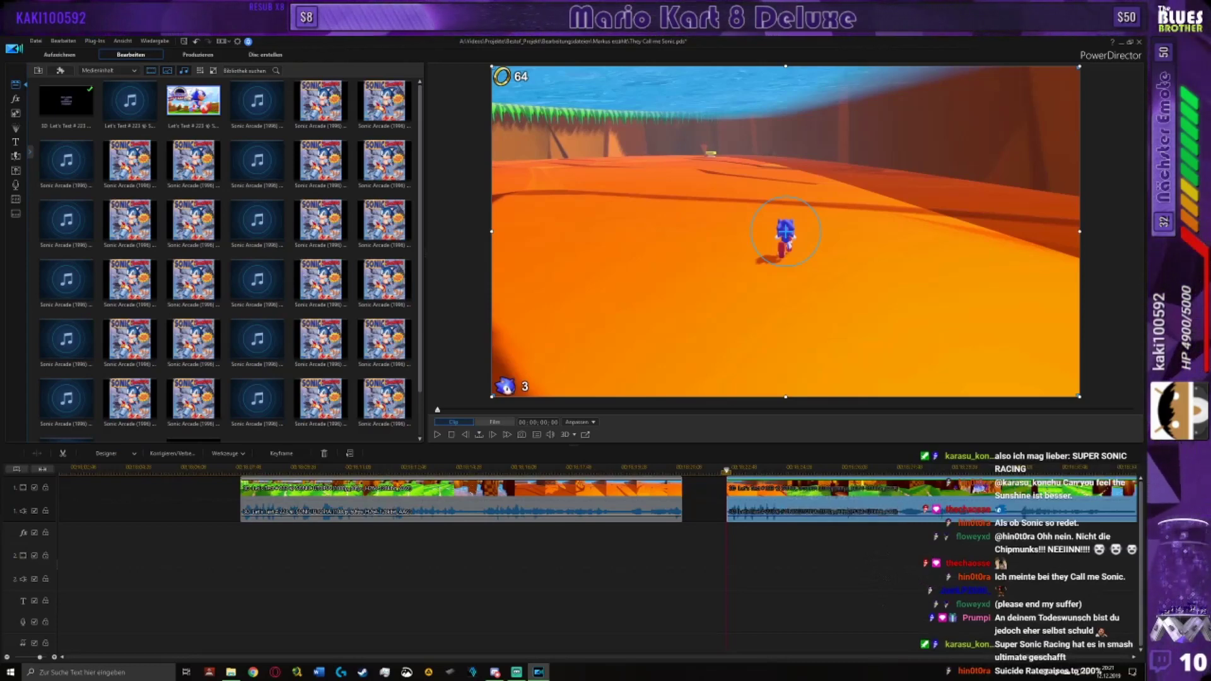
Step: Play the gameplay clip after the new gap, stop playback and place the playhead further along that clip
{"action": "key", "text": "space"}
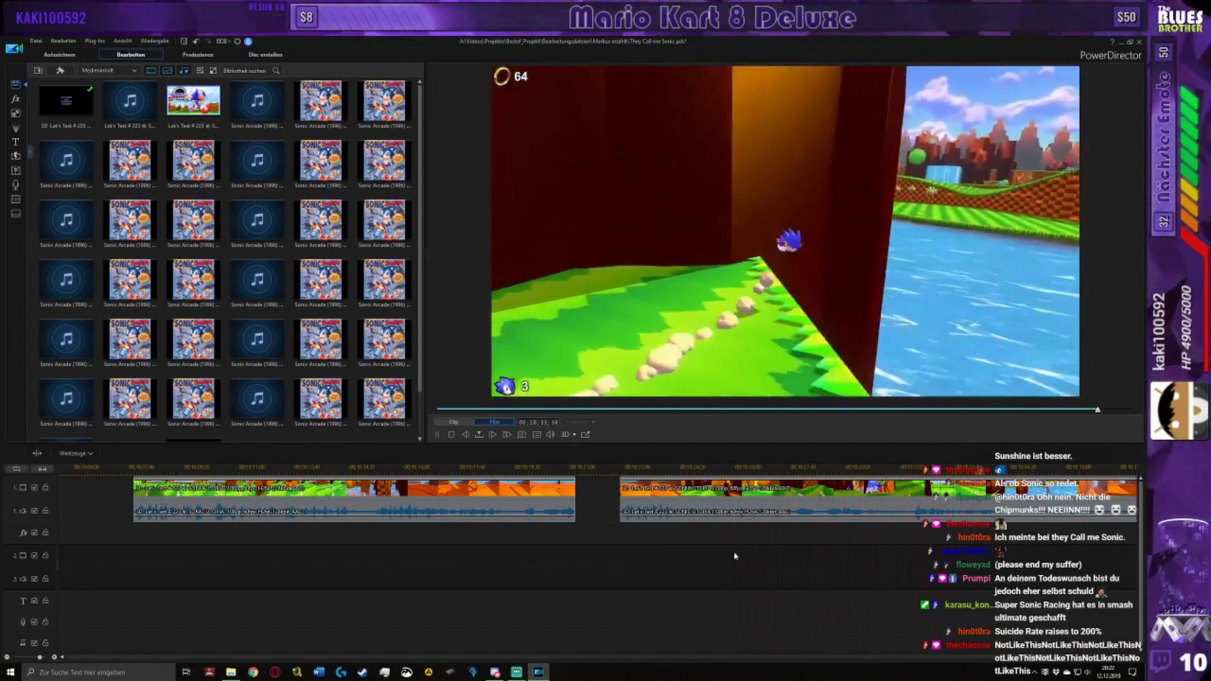
{"action": "key", "text": "space"}
{"action": "left_click", "coordinate": [855, 470]}
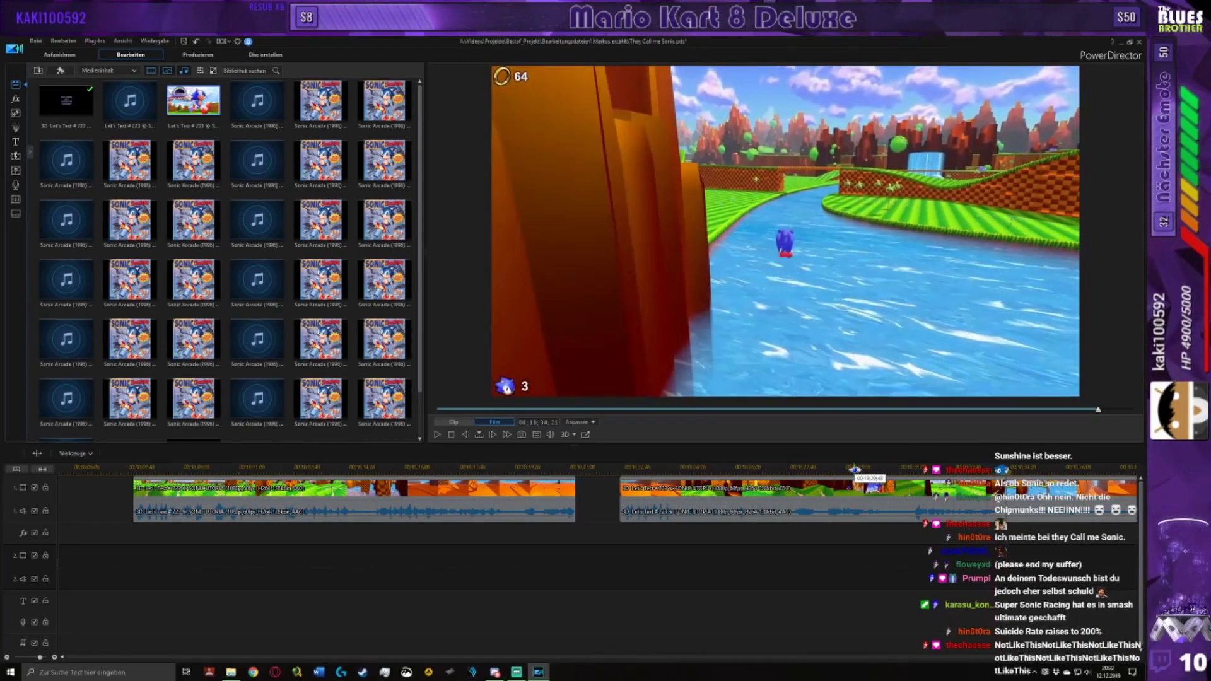
Step: Play the last gameplay clip to find the next cutting point and cut out the short piece before it
{"action": "key", "text": "space"}
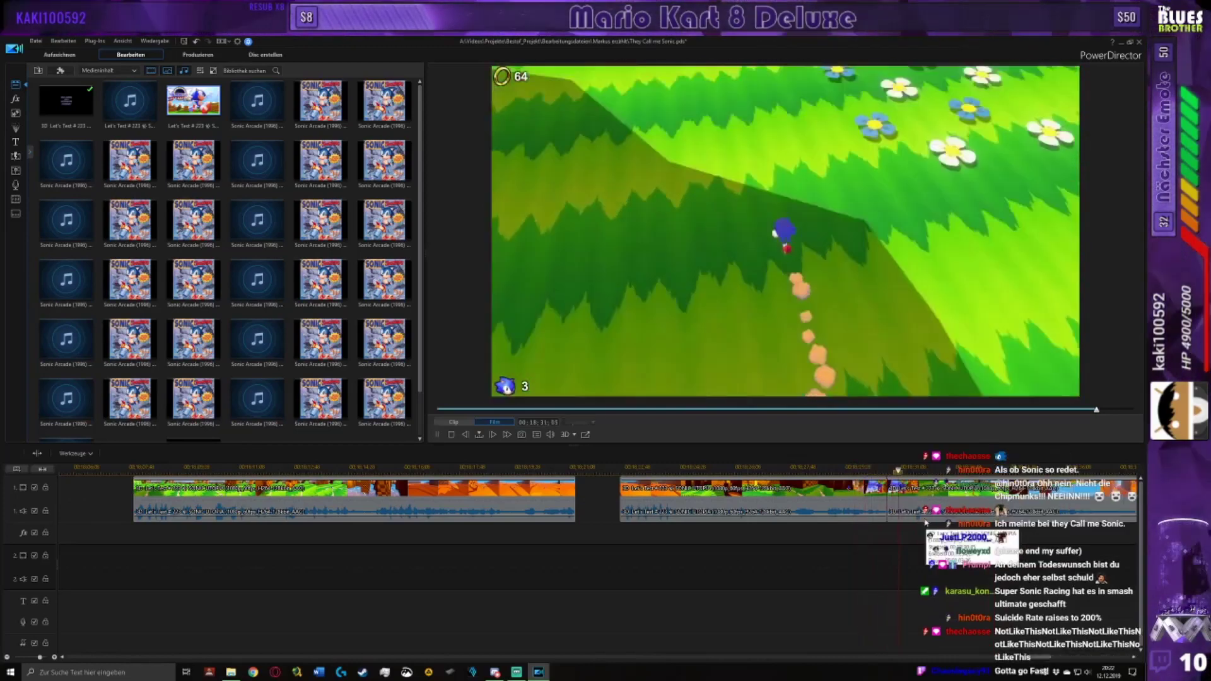
{"action": "key", "text": "space"}
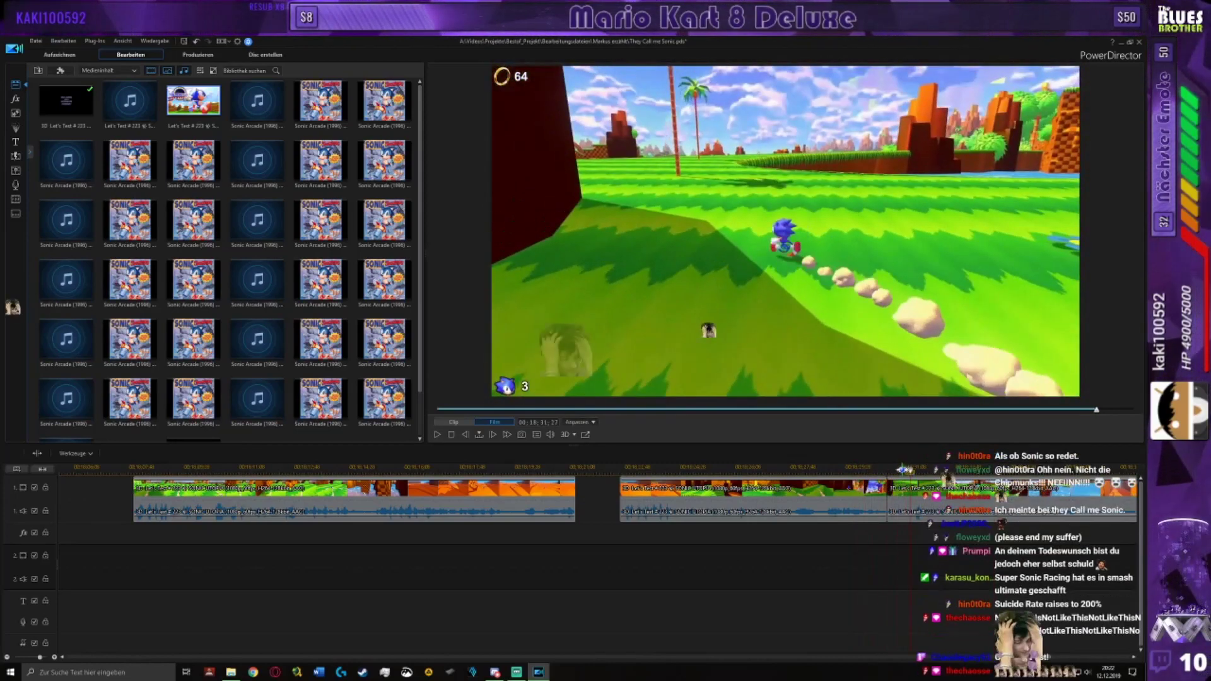
{"action": "left_click_drag", "start_coordinate": [909, 470], "coordinate": [913, 471]}
{"action": "left_click", "coordinate": [907, 492]}
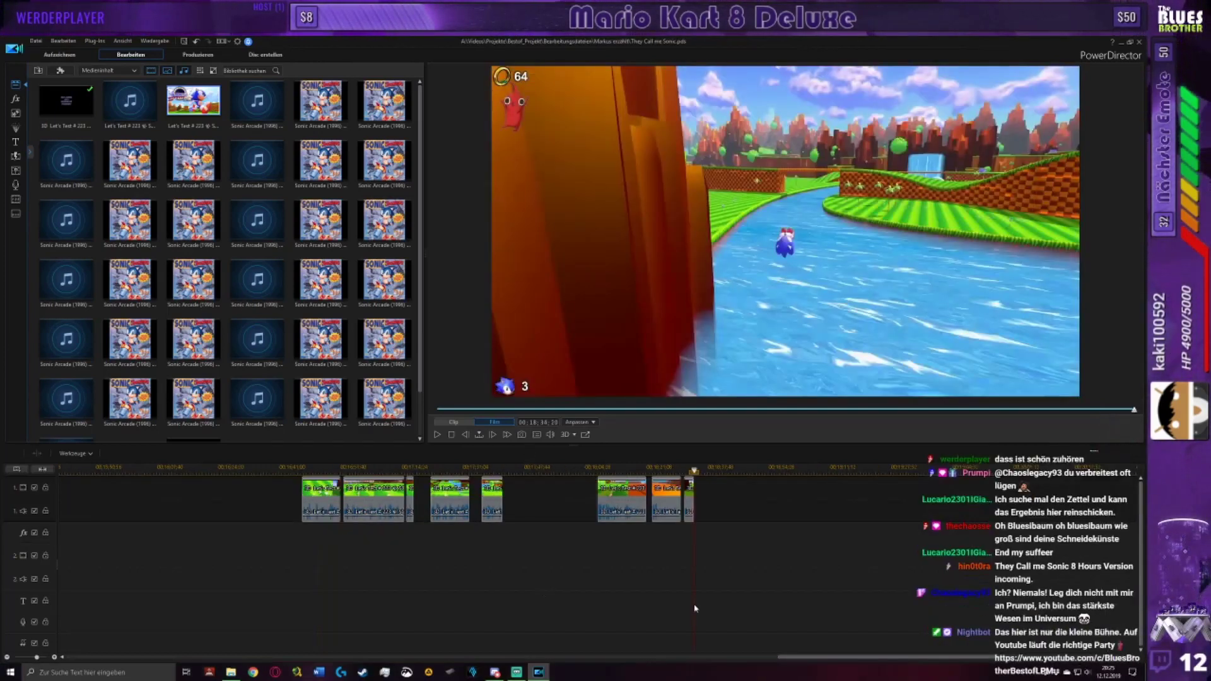
Step: Close all gaps between the gameplay clips on the first track with the option that shifts only clips on the same track
{"action": "scroll", "coordinate": [695, 608], "scroll_direction": "up", "scroll_amount": 3}
{"action": "key", "text": "Home"}
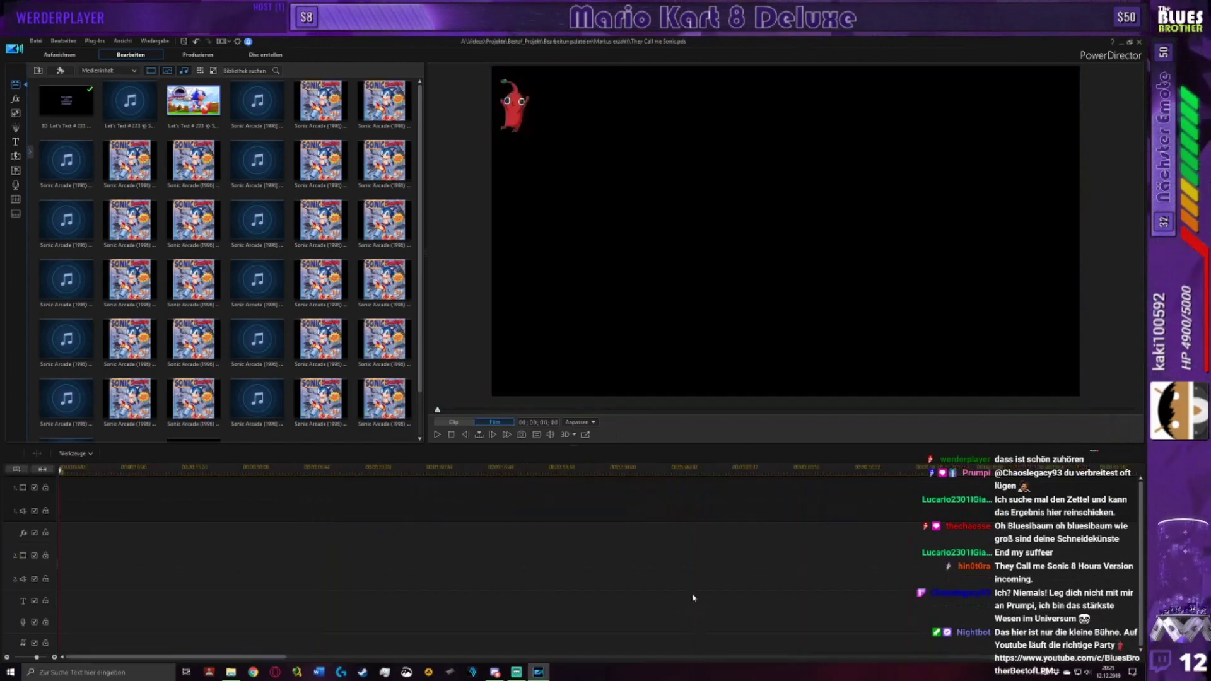
{"action": "right_click", "coordinate": [207, 511]}
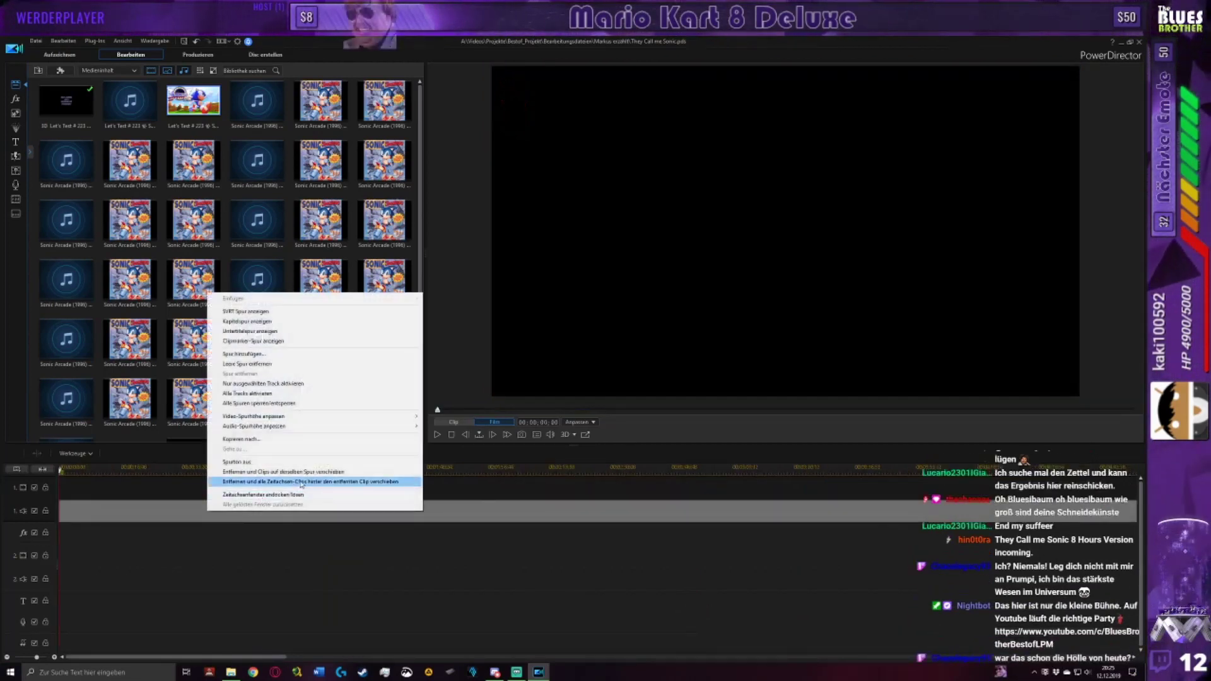
{"action": "left_click", "coordinate": [277, 473]}
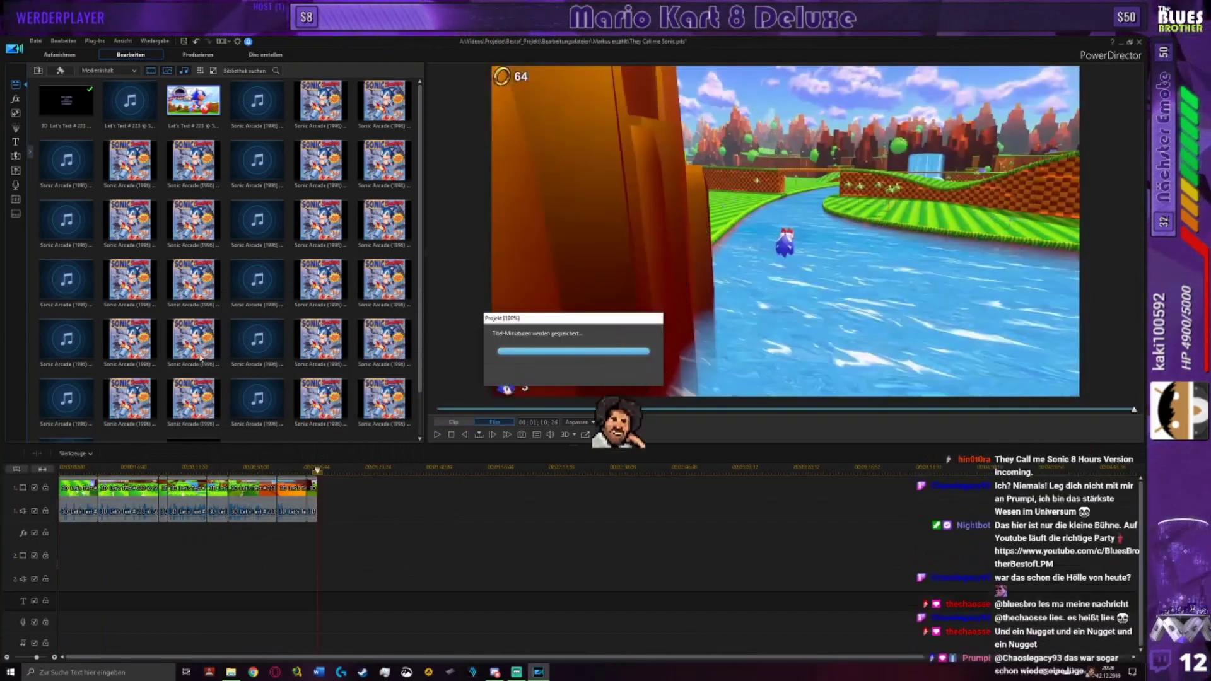
Step: Preview the first They Call Me Sonic video at the end of the media library in full screen
{"action": "scroll", "coordinate": [302, 379], "scroll_direction": "down", "scroll_amount": 3}
{"action": "left_click", "coordinate": [129, 407]}
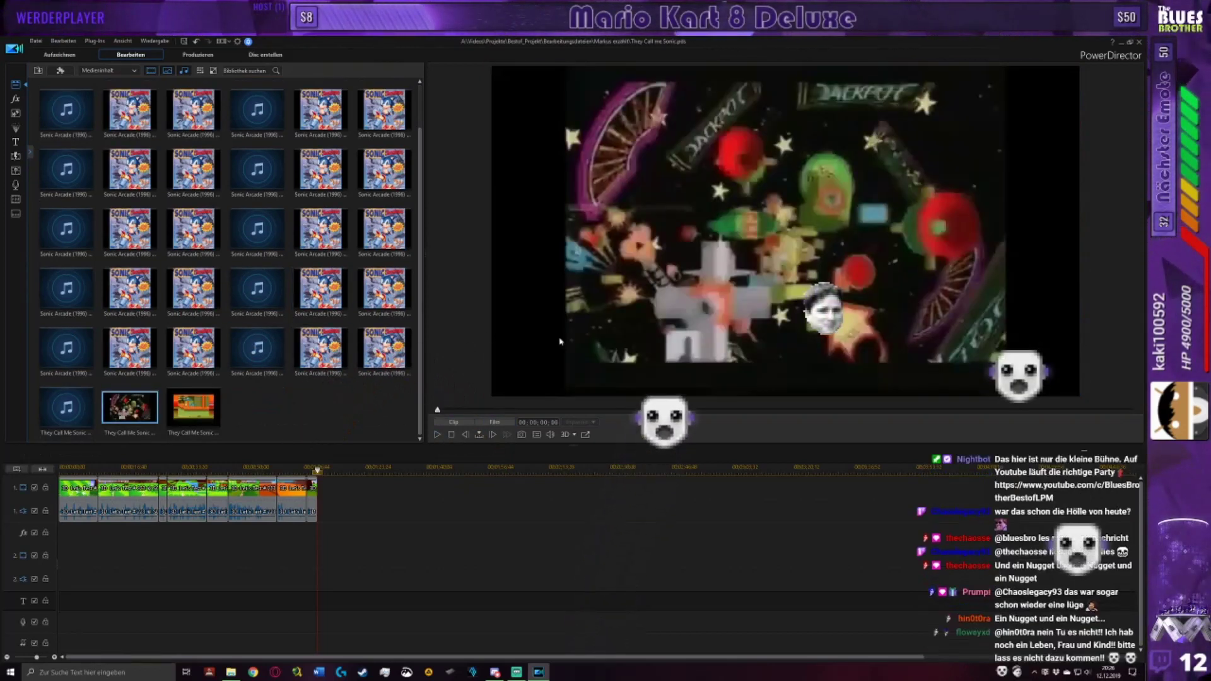
{"action": "left_click", "coordinate": [585, 434]}
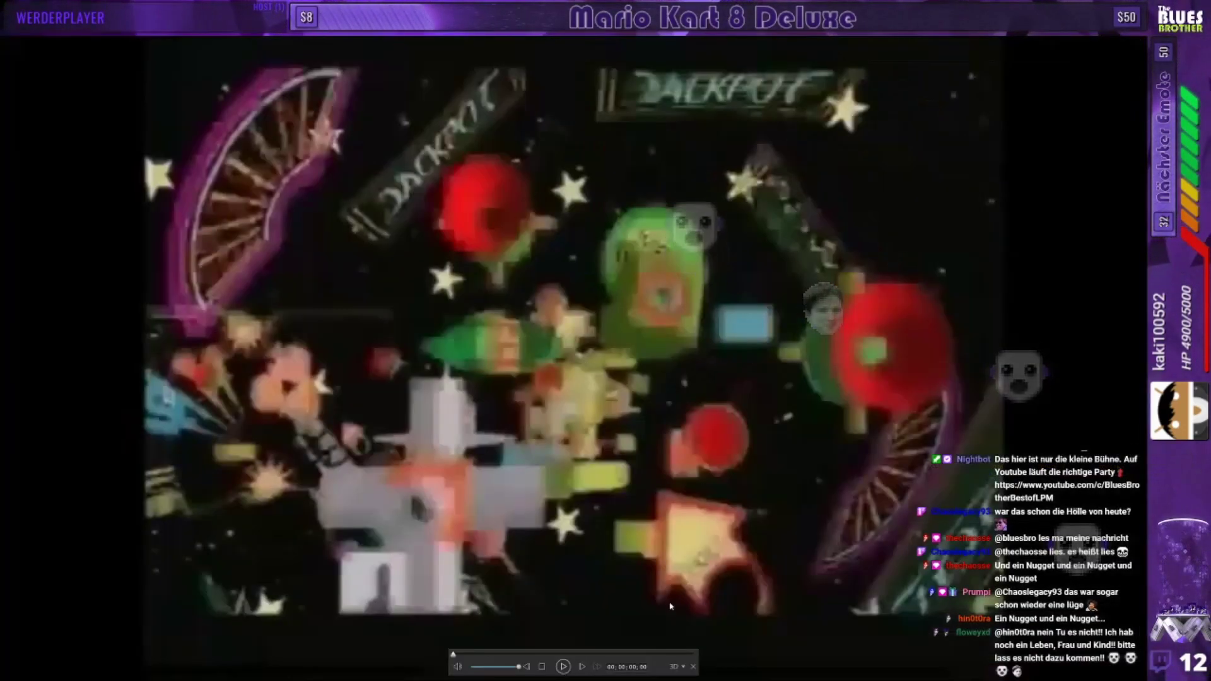
{"action": "left_click", "coordinate": [563, 667]}
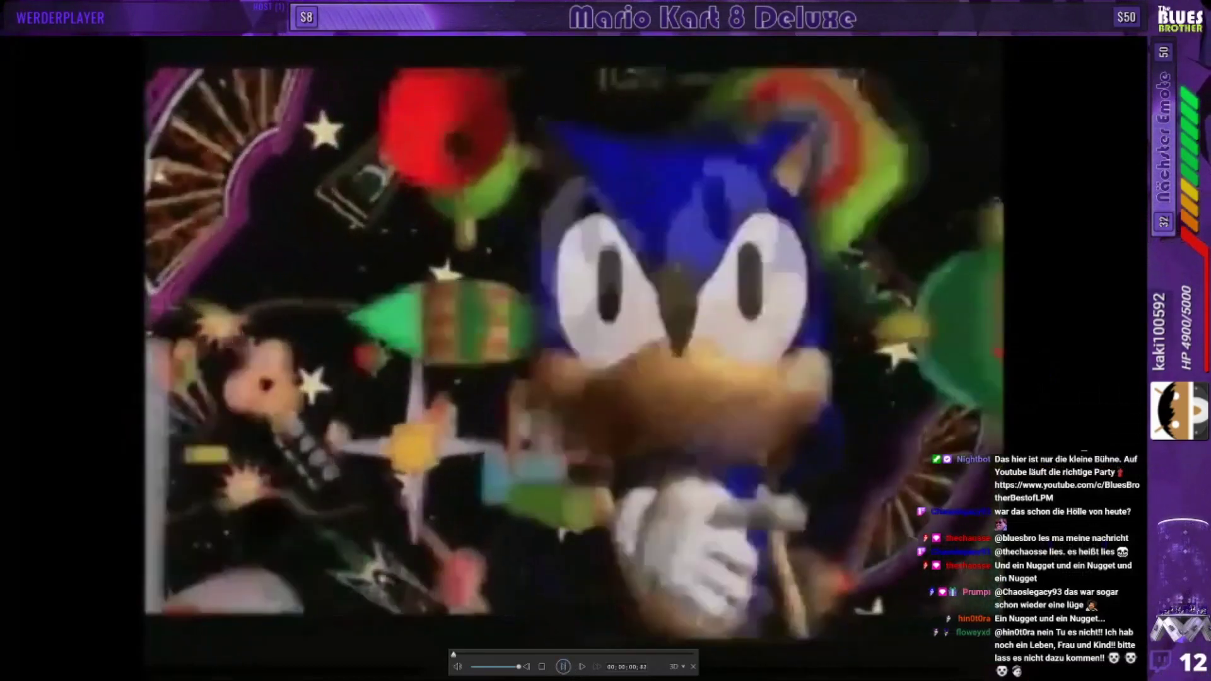
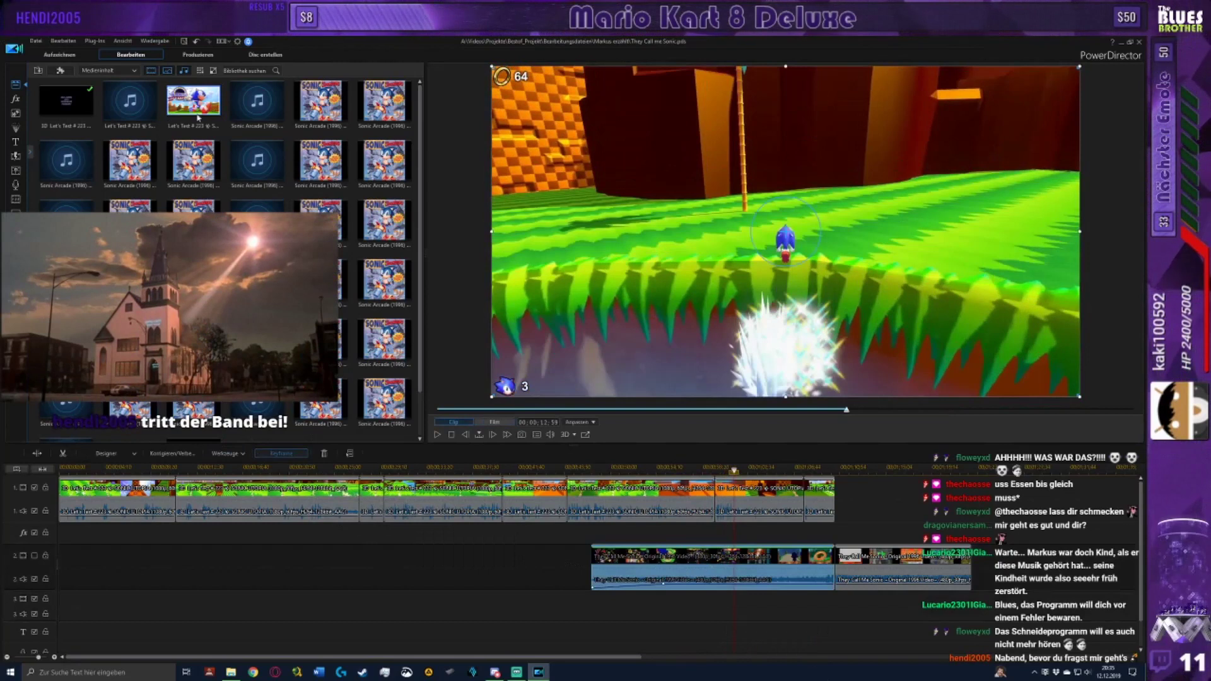
Step: Examine the volume keyframes of the first They Call Me Sonic clip around its second keyframe, and close the keyframe settings
{"action": "left_click", "coordinate": [221, 83]}
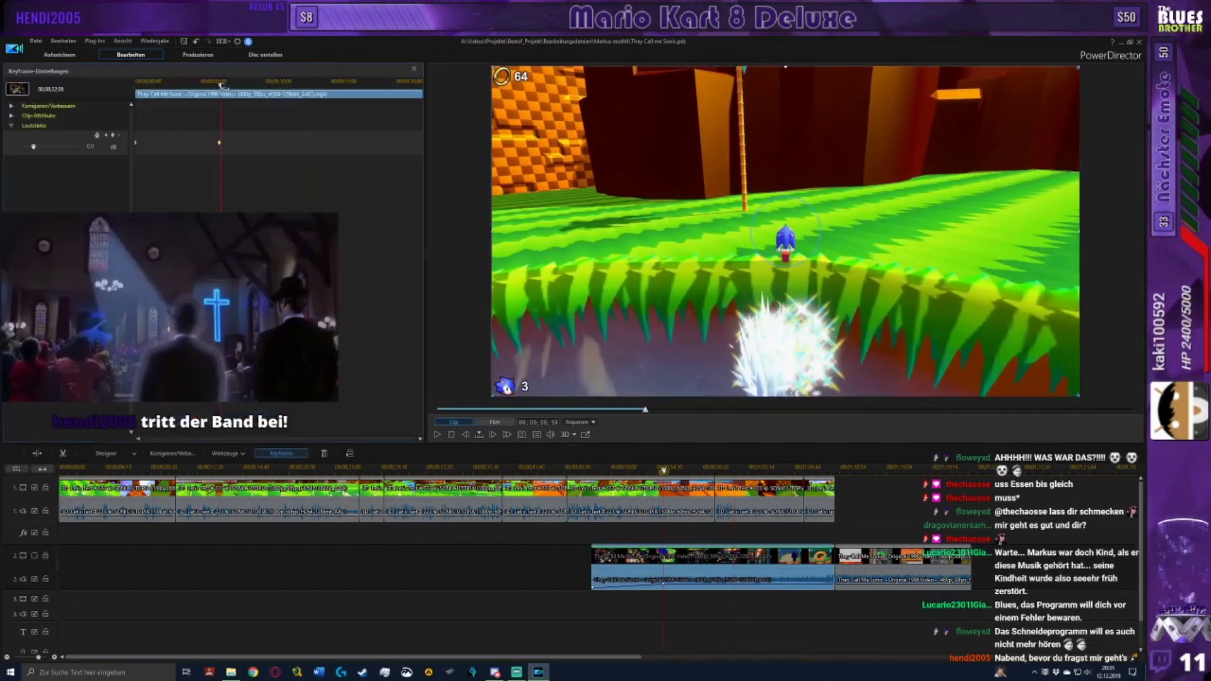
{"action": "left_click", "coordinate": [221, 84]}
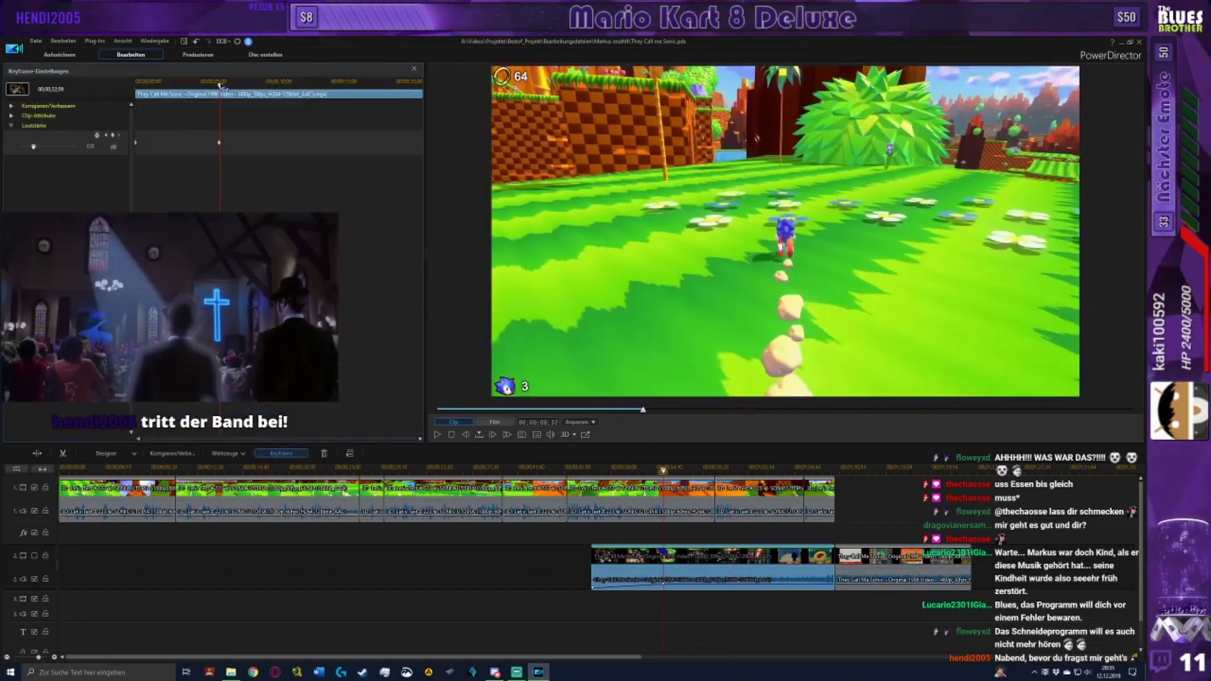
{"action": "left_click", "coordinate": [220, 84]}
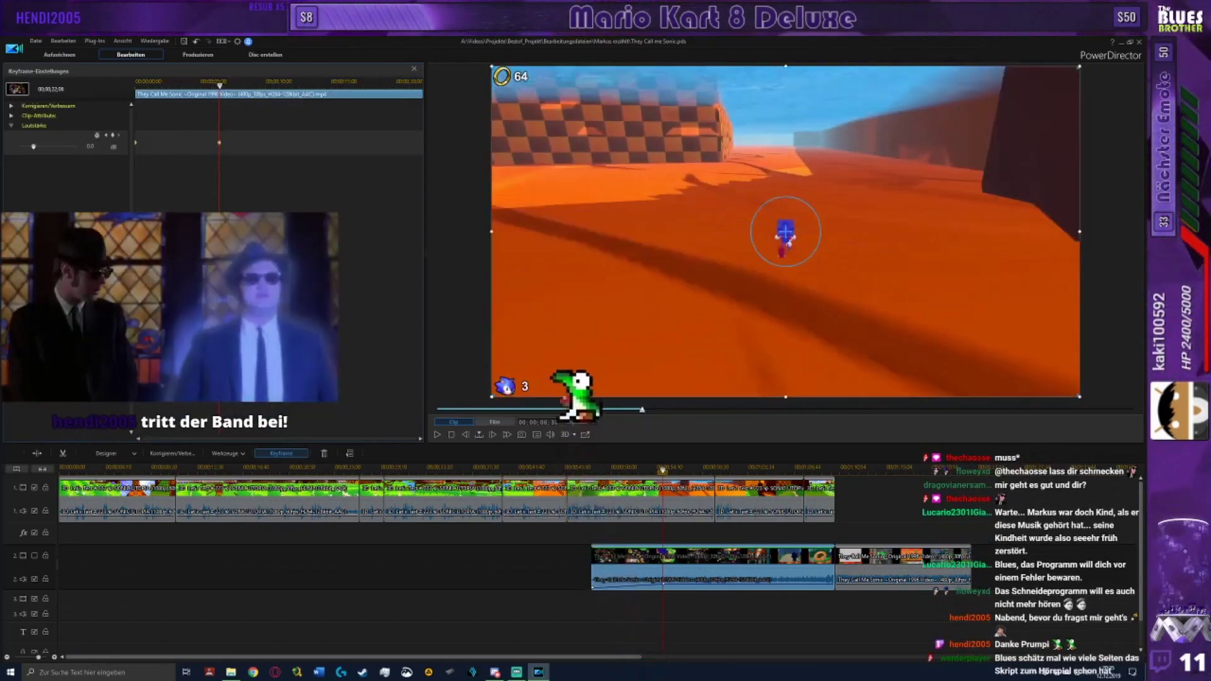
{"action": "scroll", "coordinate": [262, 83], "scroll_direction": "up", "scroll_amount": 2}
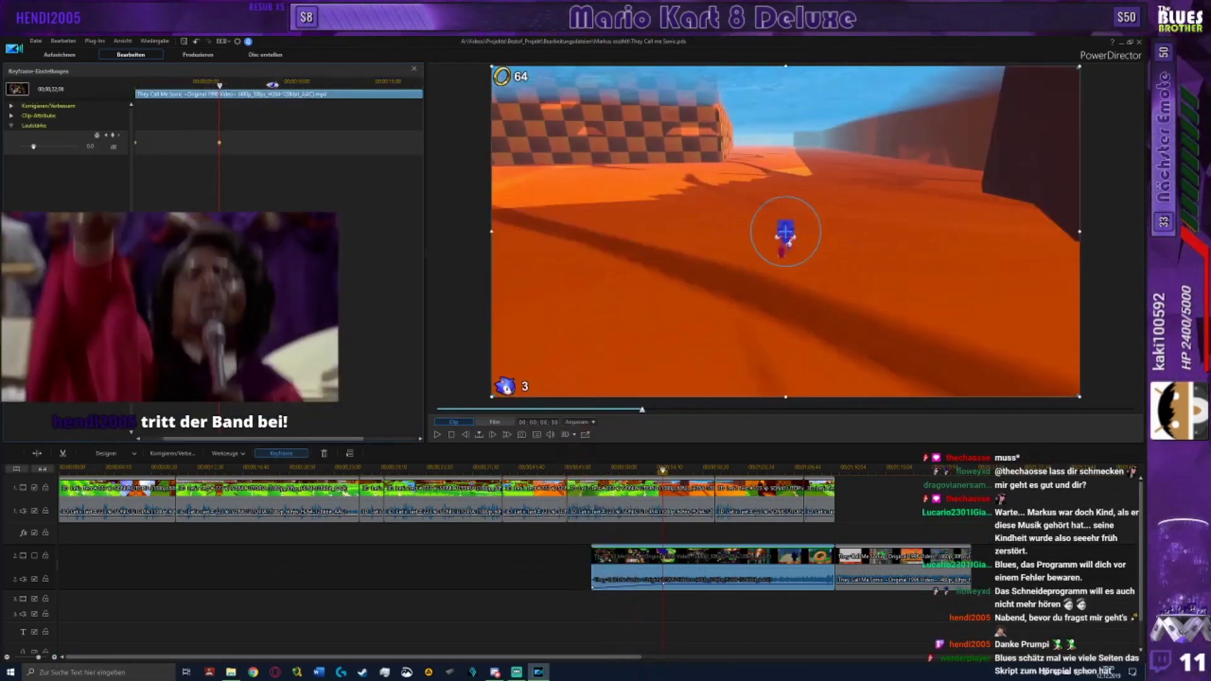
{"action": "scroll", "coordinate": [263, 84], "scroll_direction": "up", "scroll_amount": 2}
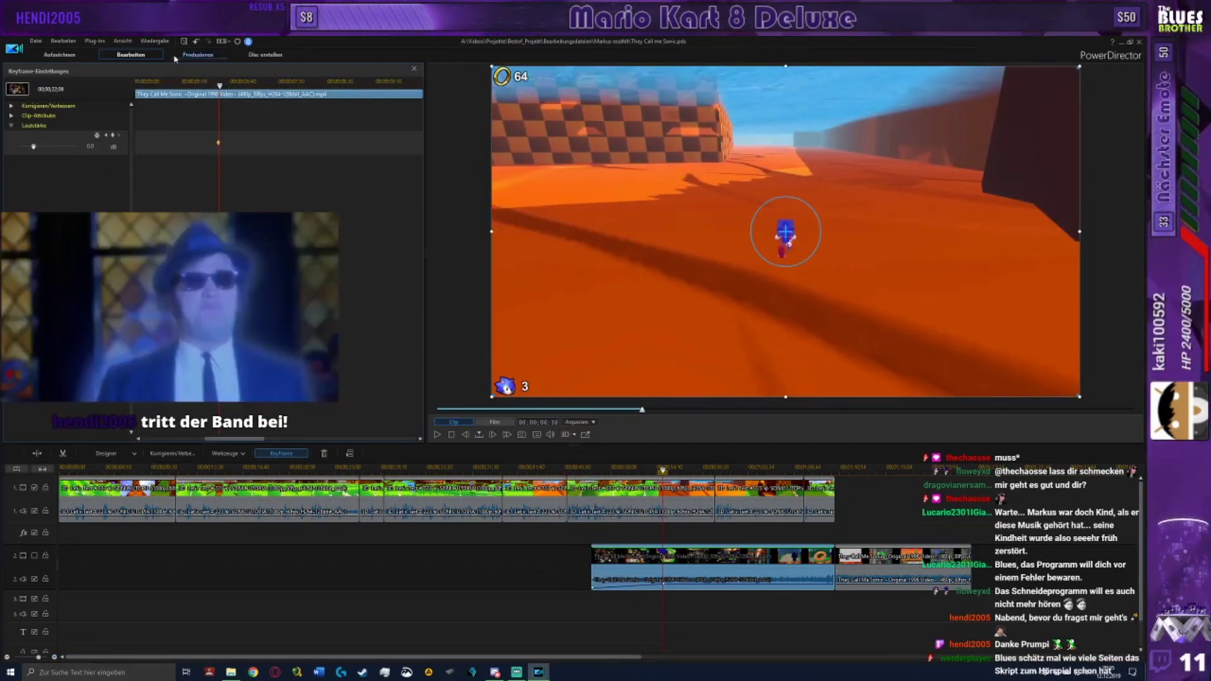
{"action": "left_click", "coordinate": [219, 86]}
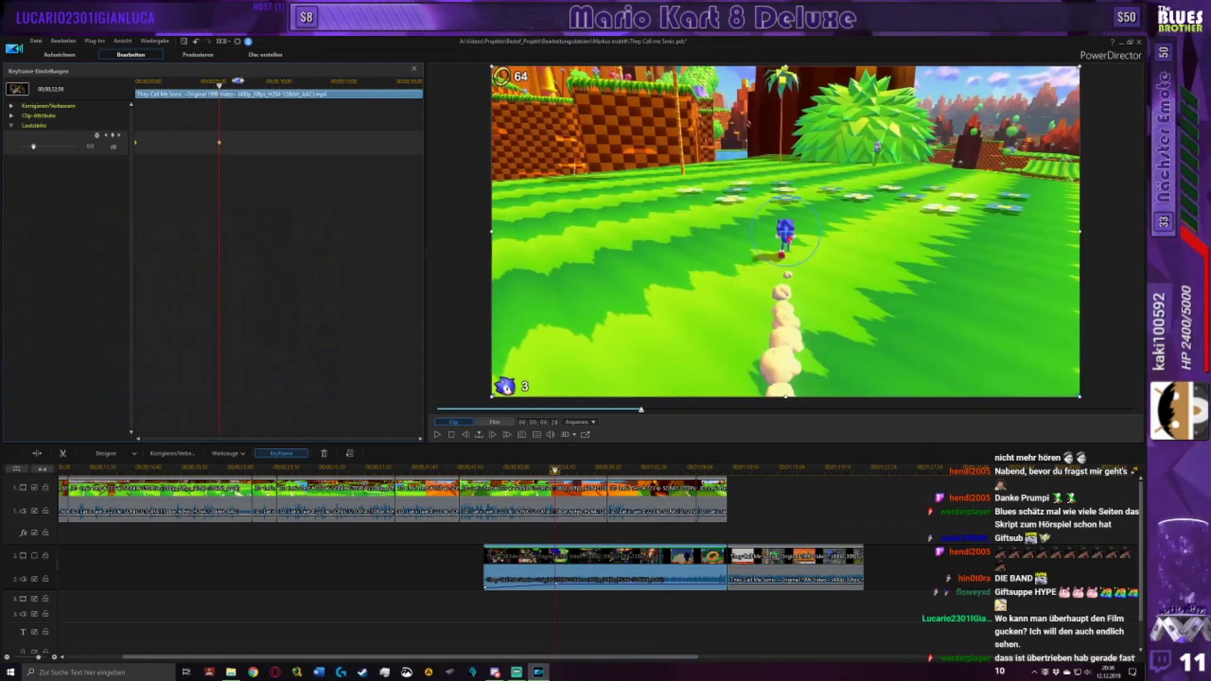
{"action": "left_click", "coordinate": [413, 68]}
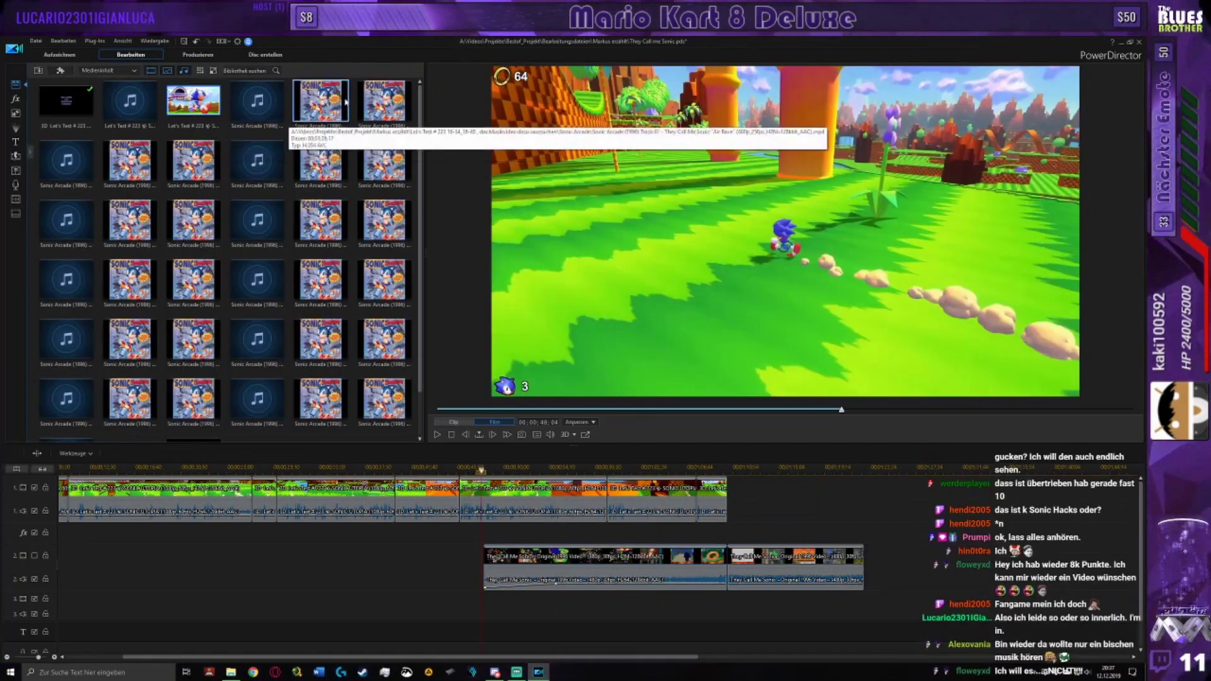
Step: Play the movie from about 00:00:51:19 to check the start of the first They Call Me Sonic clip over the gameplay
{"action": "left_click", "coordinate": [454, 422]}
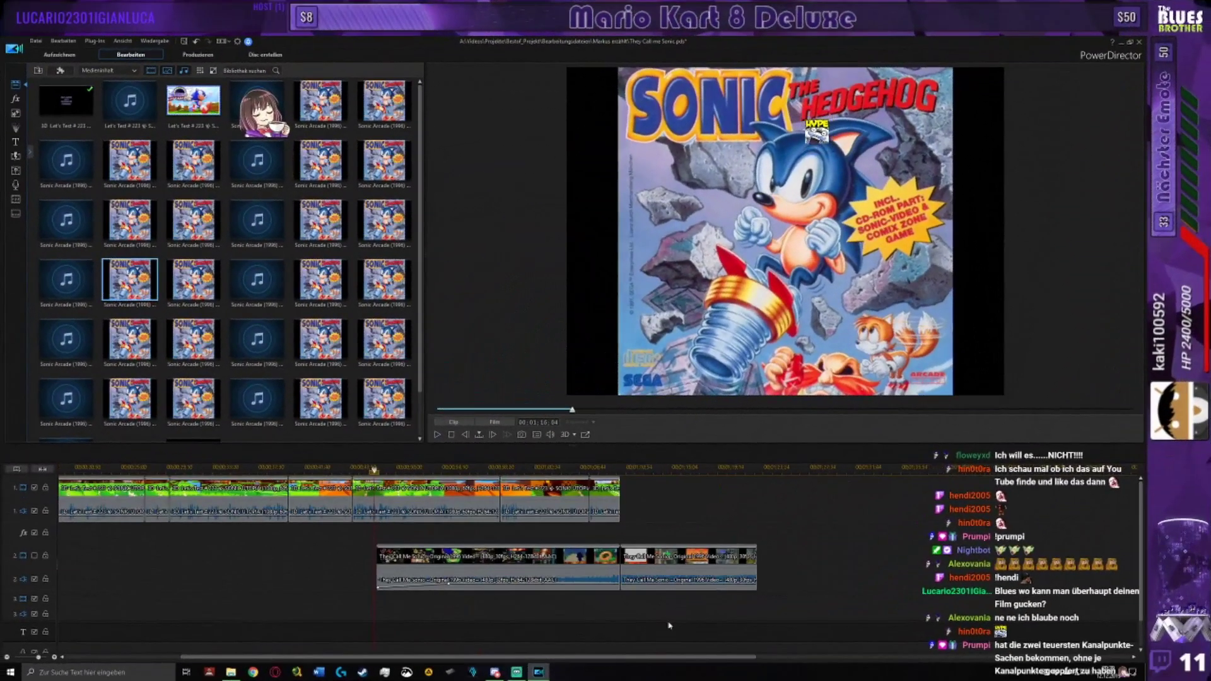
{"action": "left_click_drag", "start_coordinate": [457, 558], "coordinate": [678, 558]}
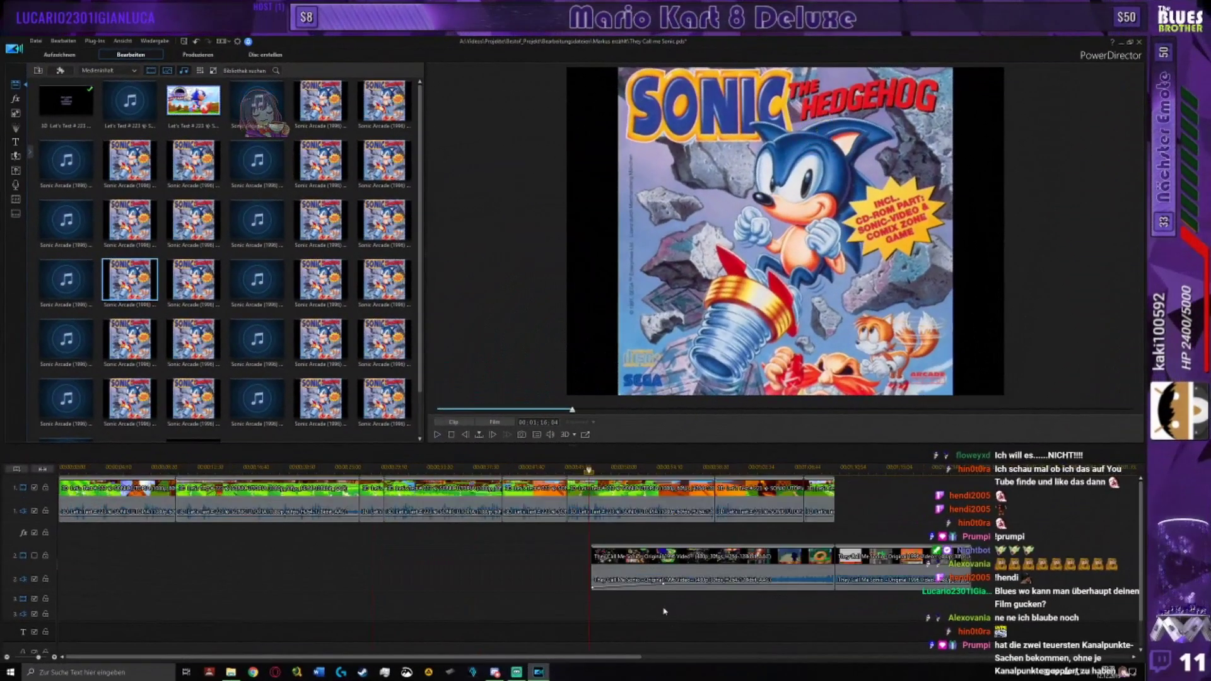
{"action": "left_click", "coordinate": [678, 517]}
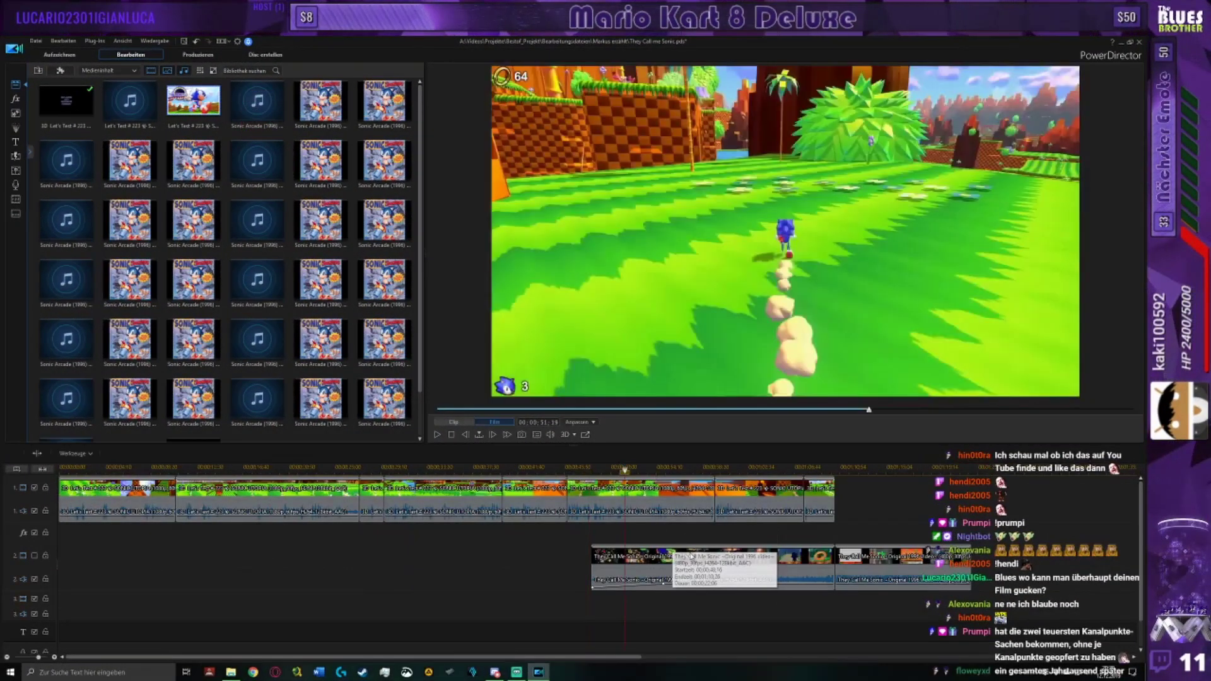
{"action": "scroll", "coordinate": [692, 556], "scroll_direction": "down", "scroll_amount": 3}
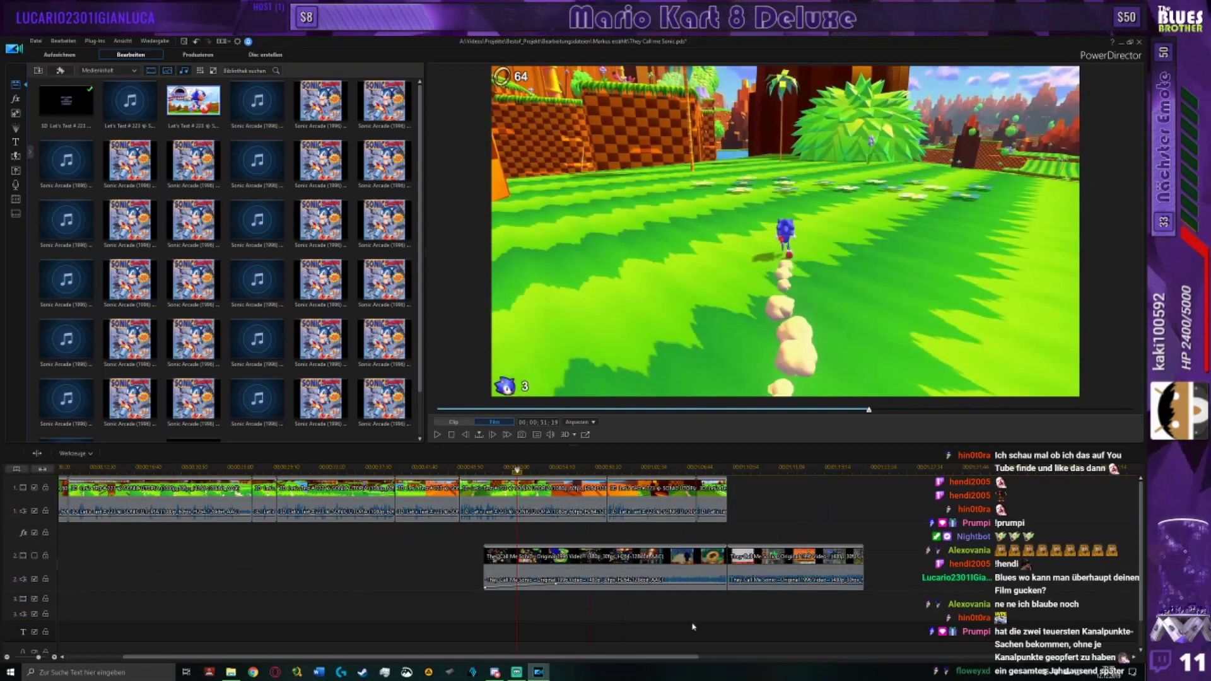
{"action": "scroll", "coordinate": [593, 606], "scroll_direction": "up", "scroll_amount": 3}
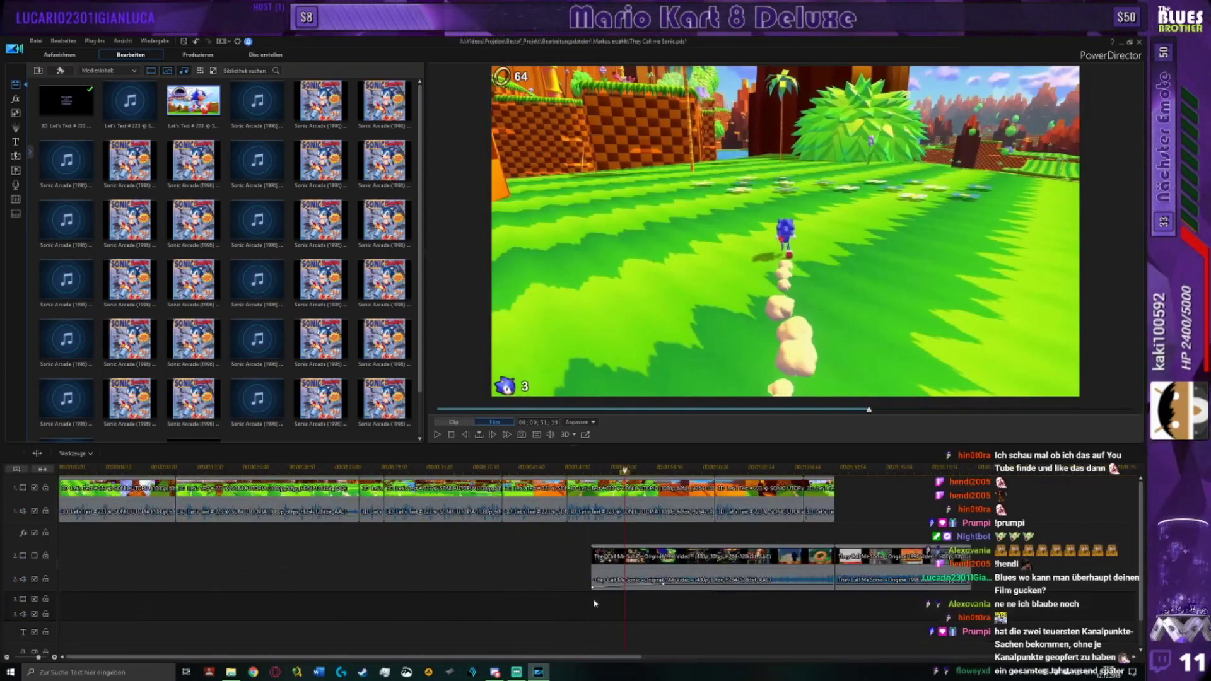
{"action": "key", "text": "space"}
{"action": "key", "text": "space"}
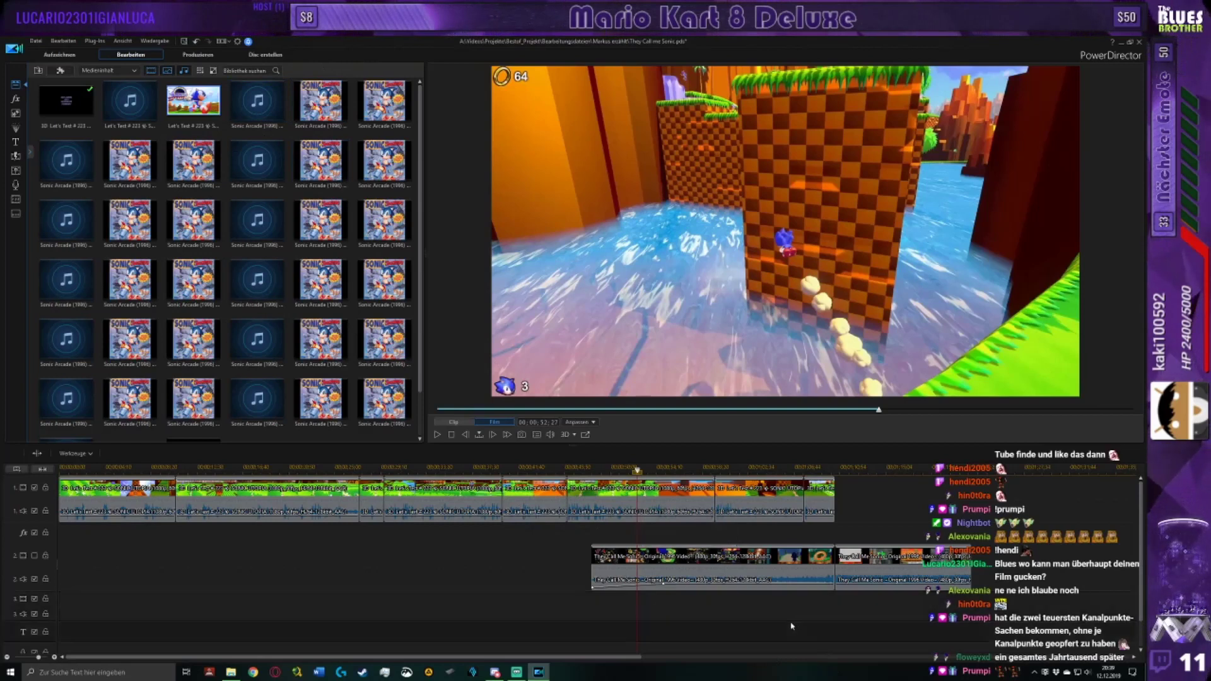
{"action": "double_click", "coordinate": [673, 544]}
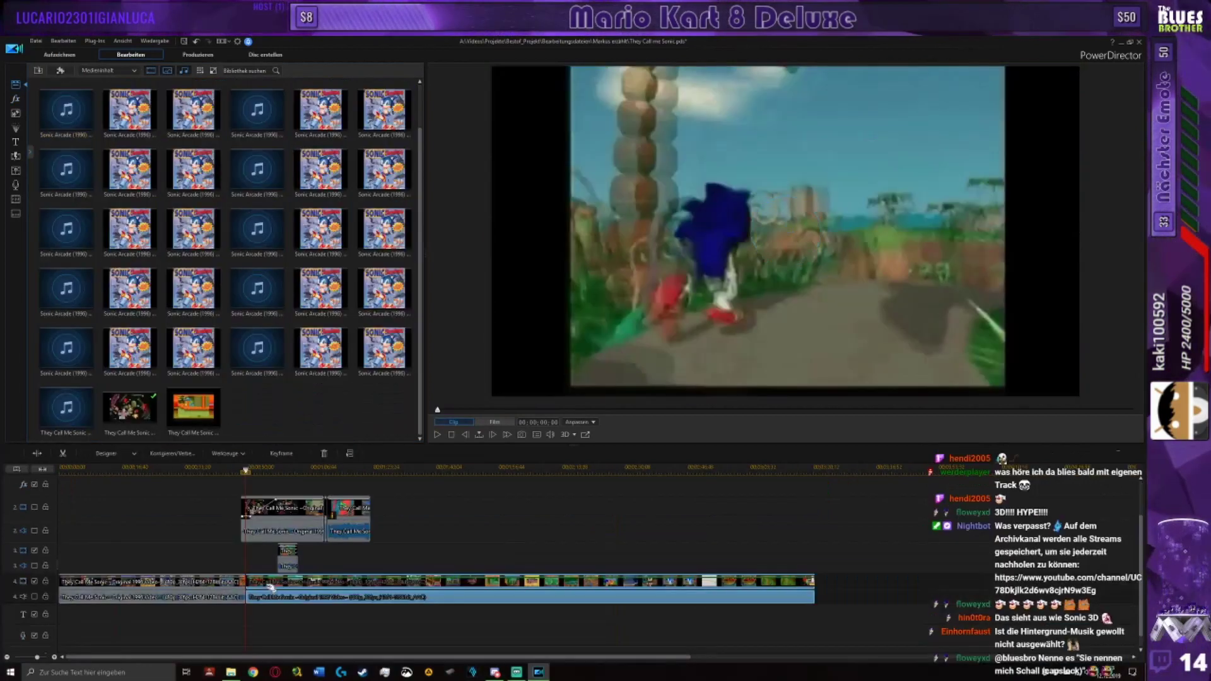
Step: Delete the first piece of the split They Call Me Sonic clip on the fourth track
{"action": "left_click", "coordinate": [269, 587]}
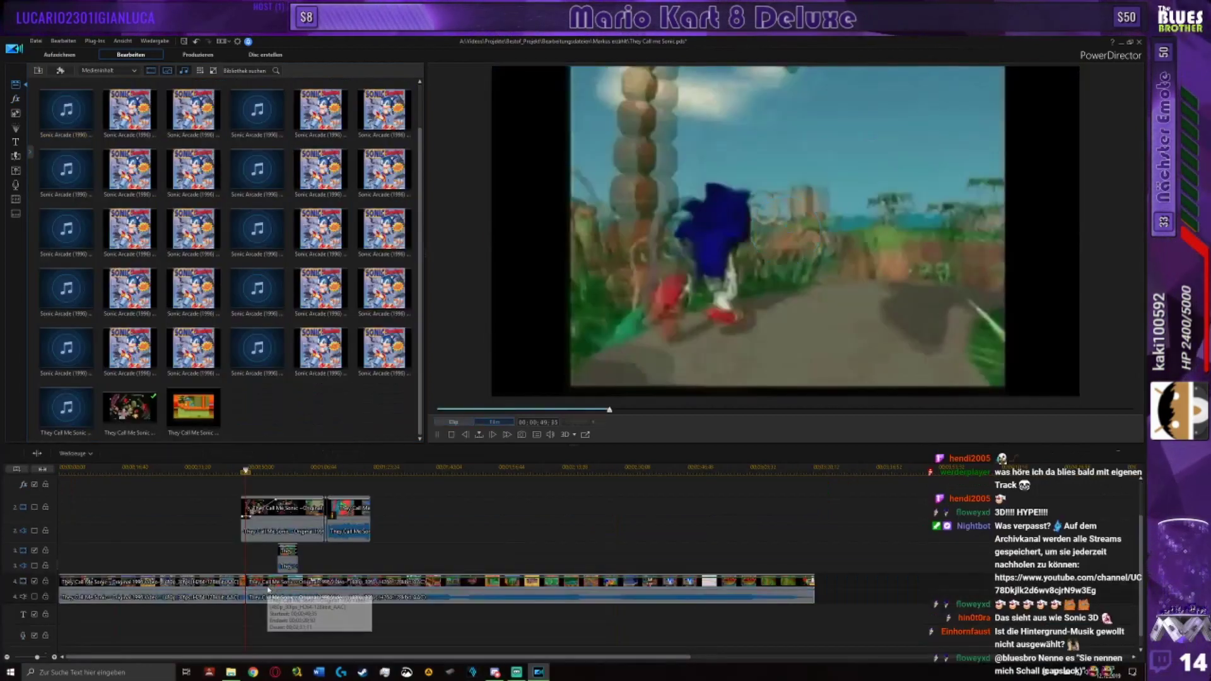
{"action": "left_click", "coordinate": [240, 596]}
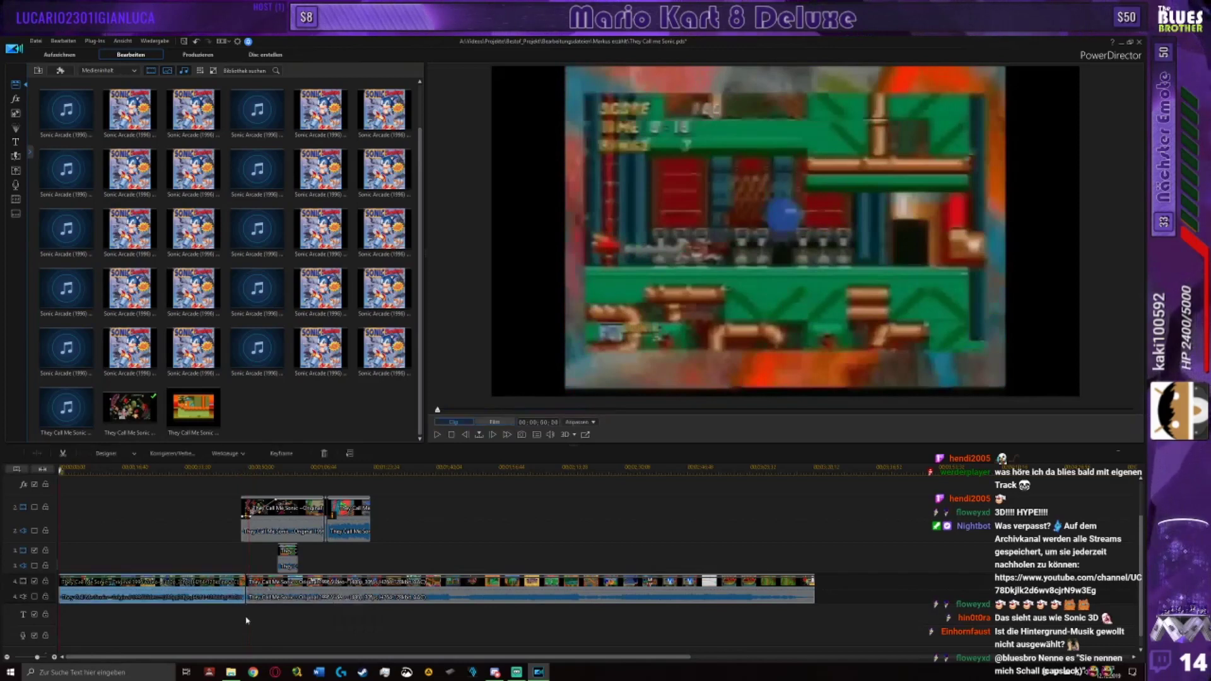
{"action": "key", "text": "Delete"}
Step: Play the remaining They Call Me Sonic clip on the fourth track to about 00:00:53:15 and remove the part before that point
{"action": "left_click", "coordinate": [268, 593]}
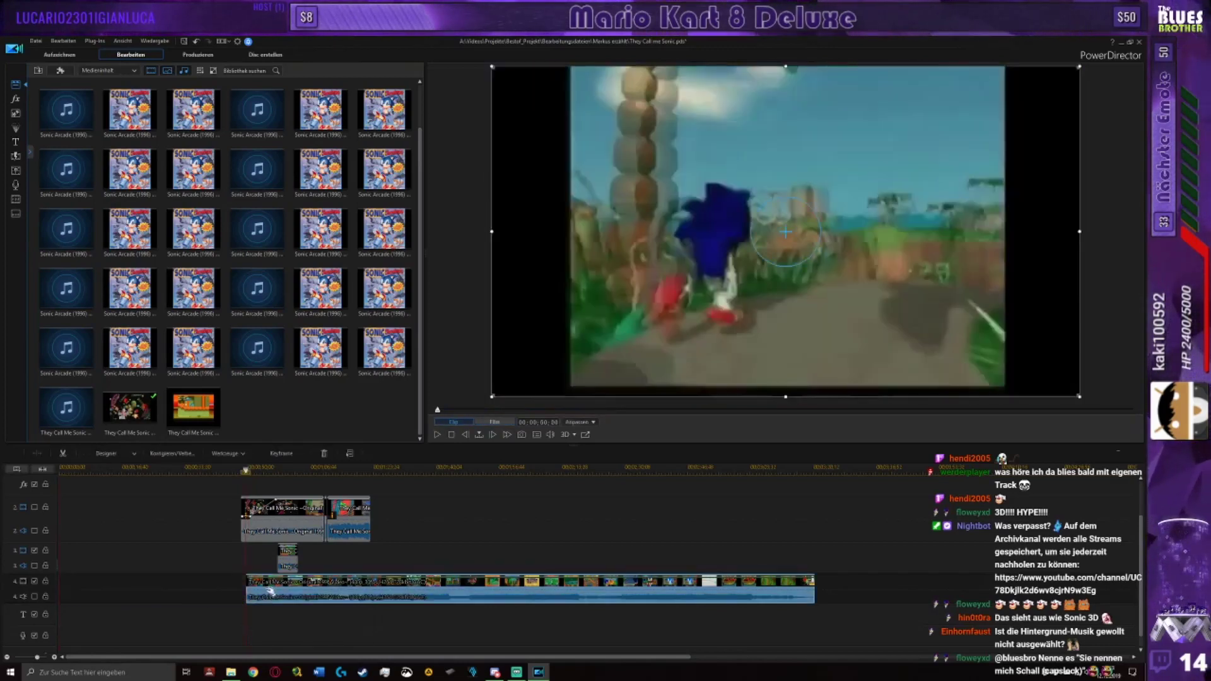
{"action": "left_click", "coordinate": [827, 595]}
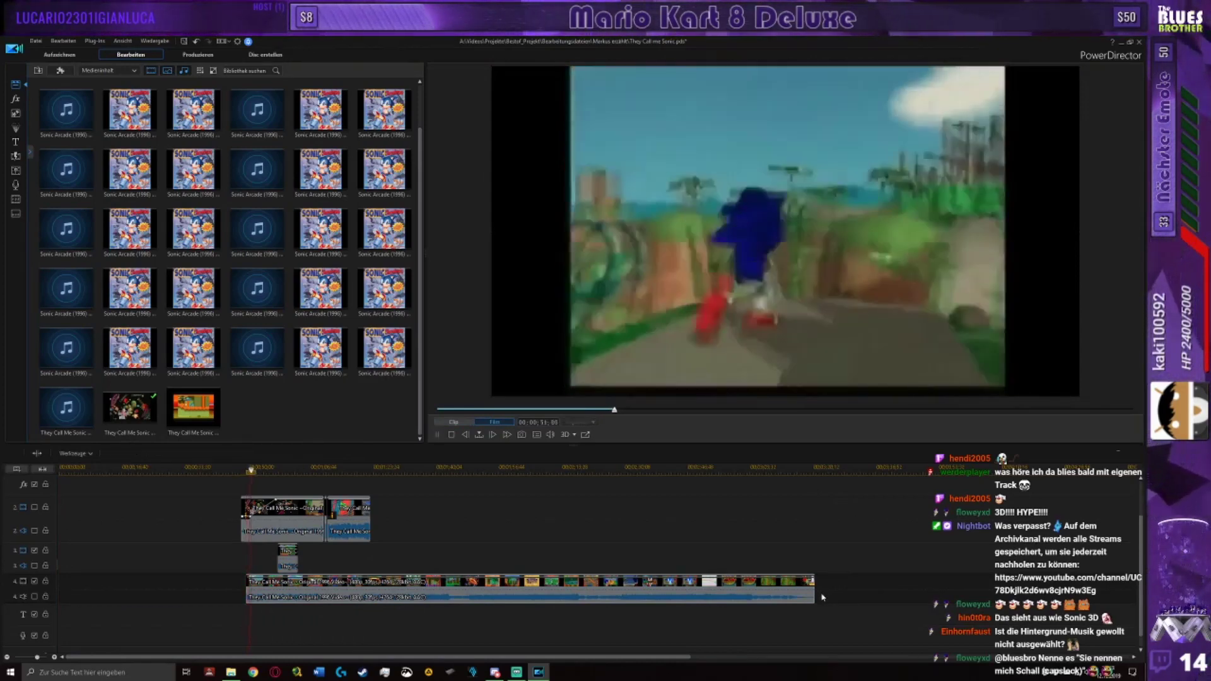
{"action": "key", "text": "space"}
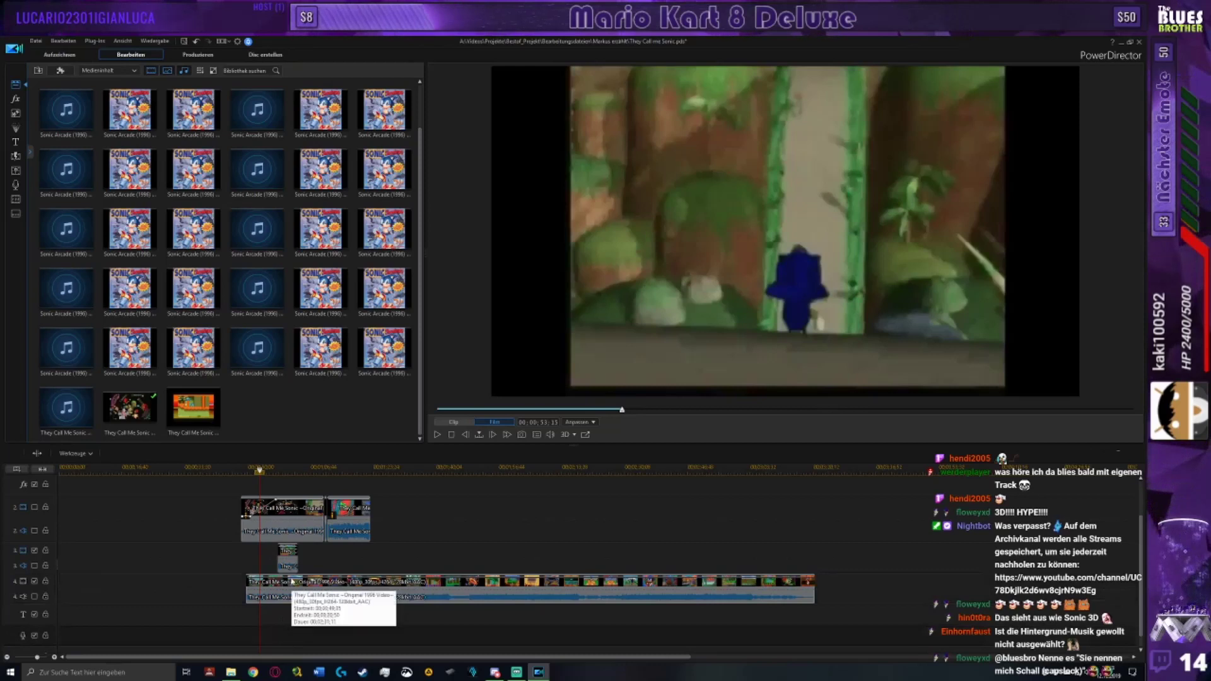
{"action": "left_click", "coordinate": [271, 581]}
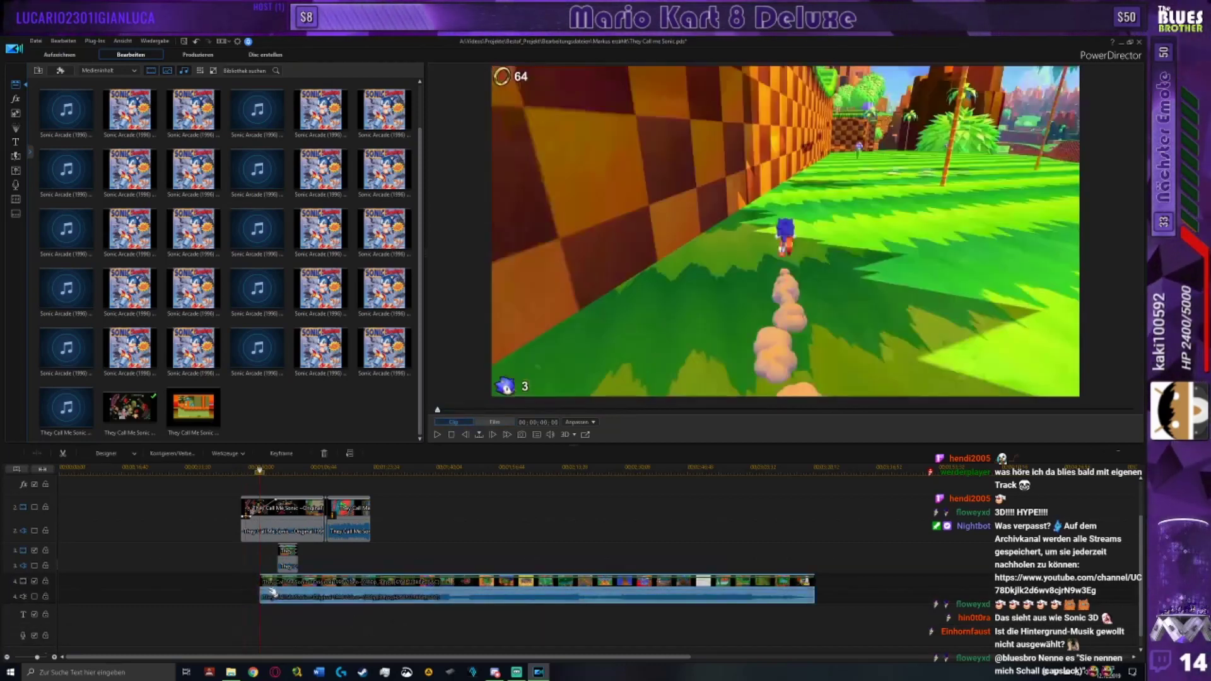
{"action": "scroll", "coordinate": [270, 578], "scroll_direction": "down", "scroll_amount": 5}
{"action": "scroll", "coordinate": [270, 578], "scroll_direction": "up", "scroll_amount": 5}
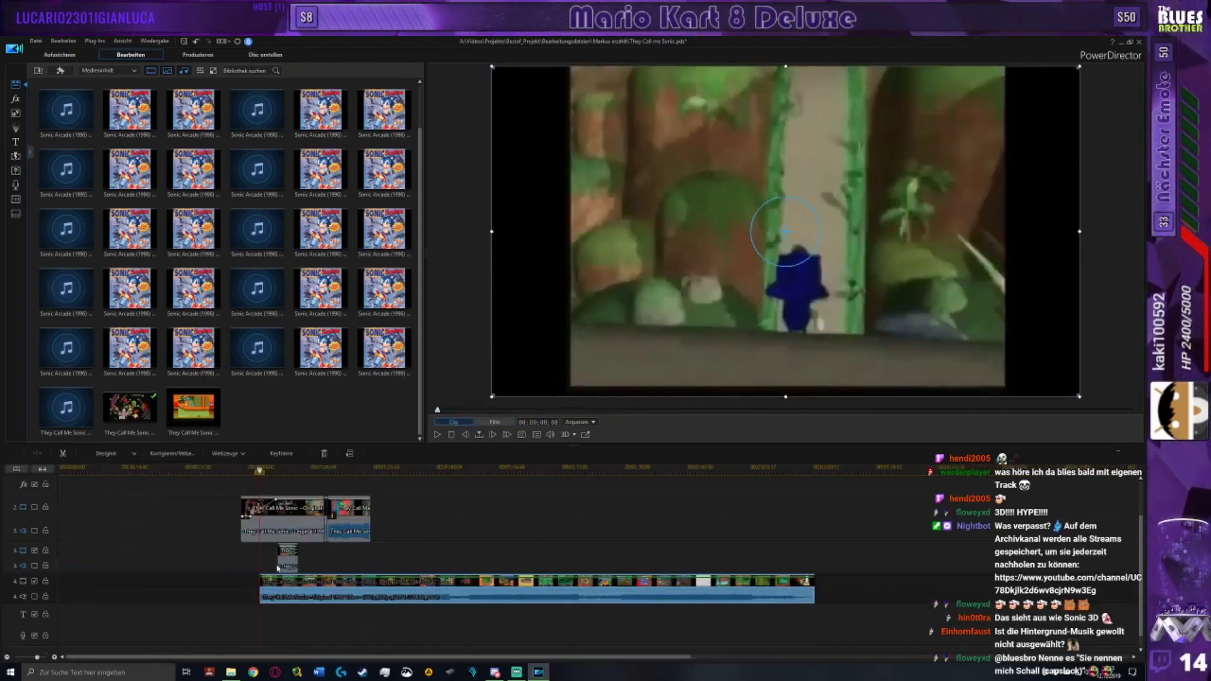
{"action": "left_click", "coordinate": [373, 566]}
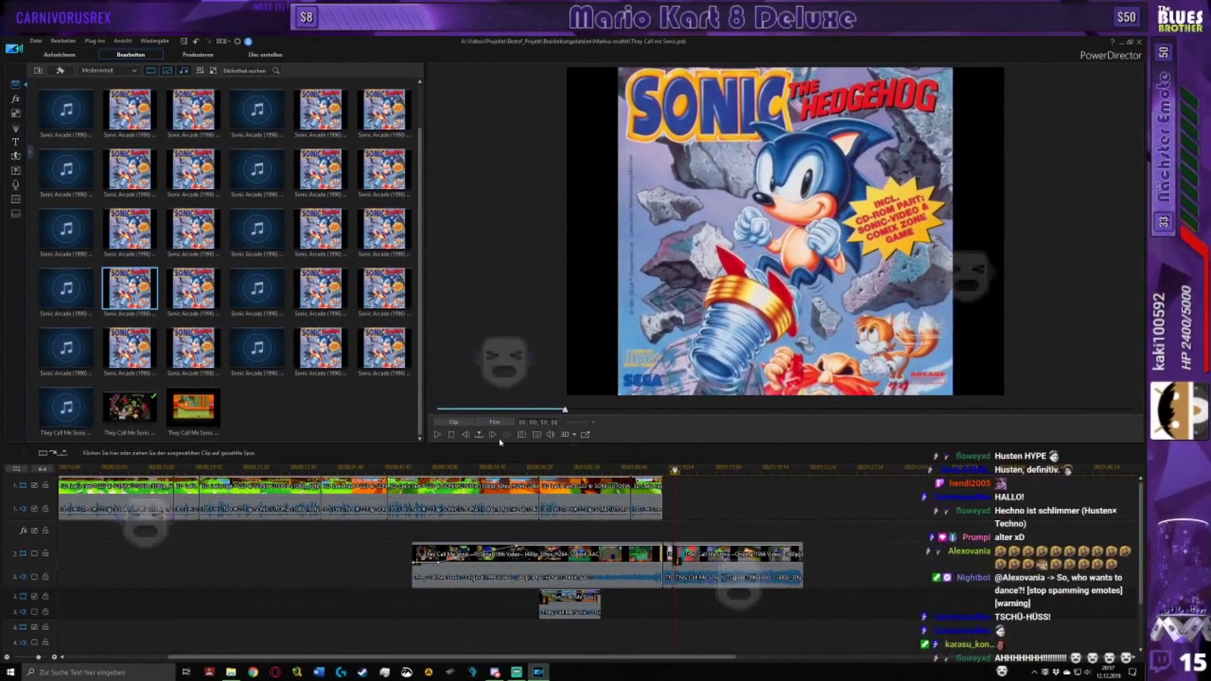
{"action": "scroll", "coordinate": [671, 559], "scroll_direction": "right", "scroll_amount": 5}
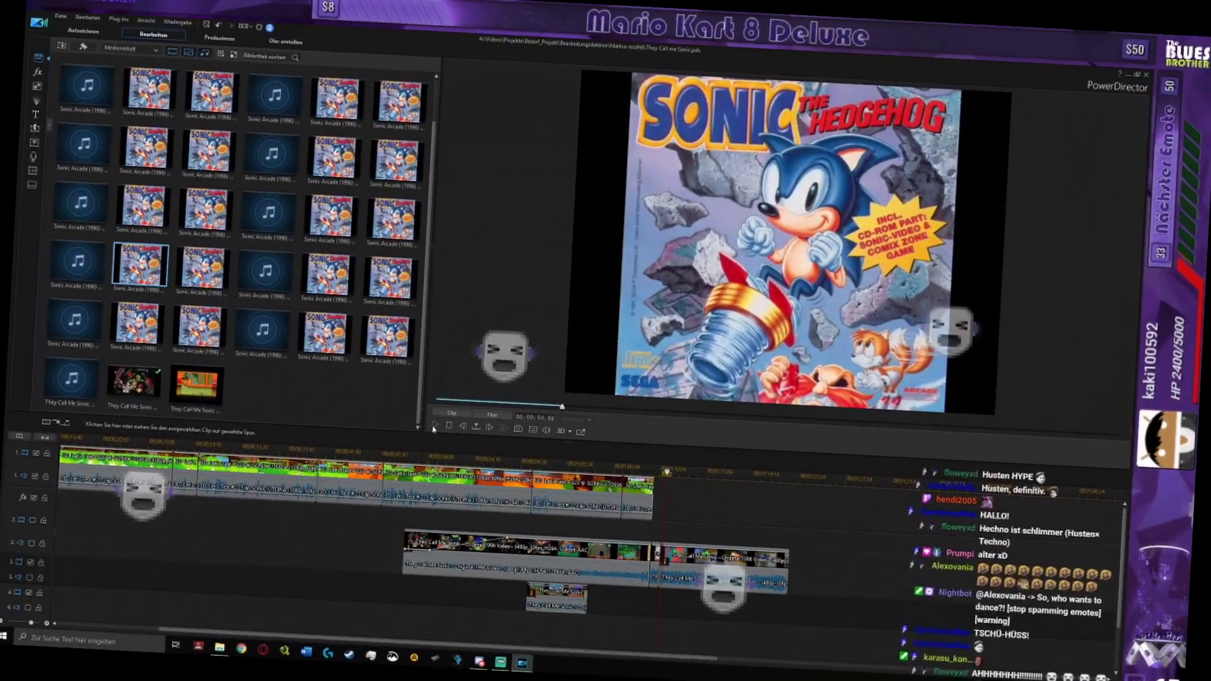
{"action": "scroll", "coordinate": [516, 460], "scroll_direction": "right", "scroll_amount": 3}
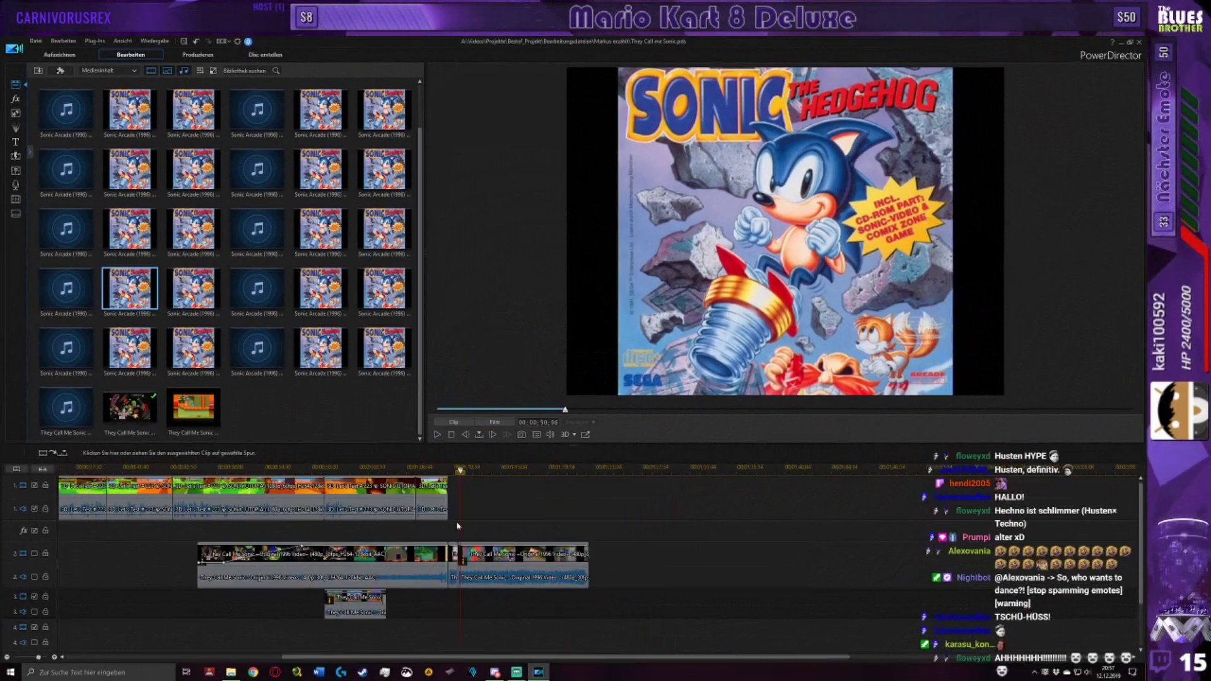
{"action": "scroll", "coordinate": [672, 580], "scroll_direction": "left", "scroll_amount": 2}
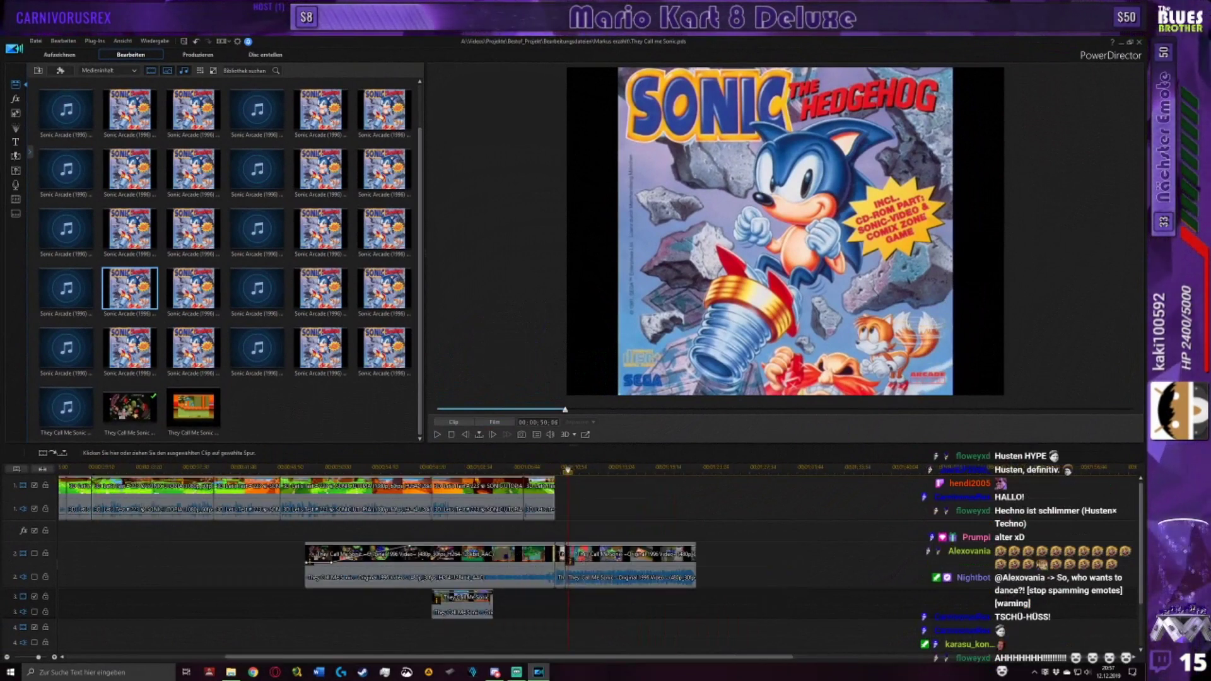
Step: Listen to the extended They Call Me Sonic clip in the media library and to the Sonic Arcade clip two rows above it
{"action": "left_click", "coordinate": [333, 302]}
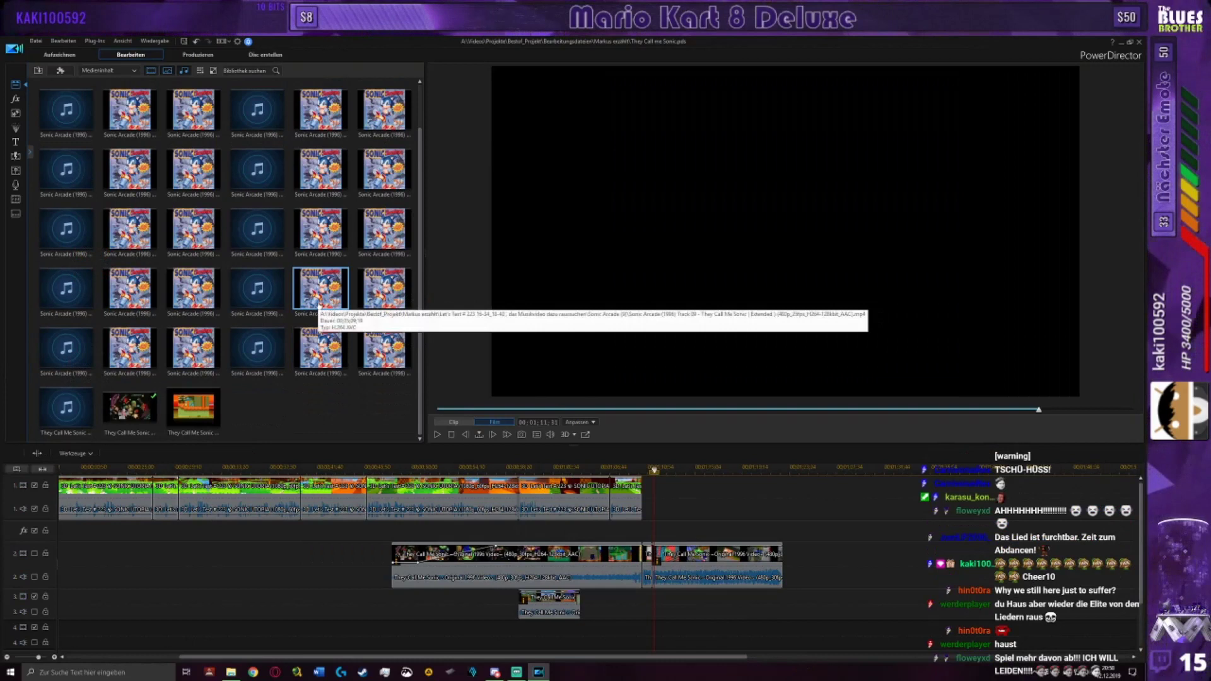
{"action": "left_click", "coordinate": [320, 307]}
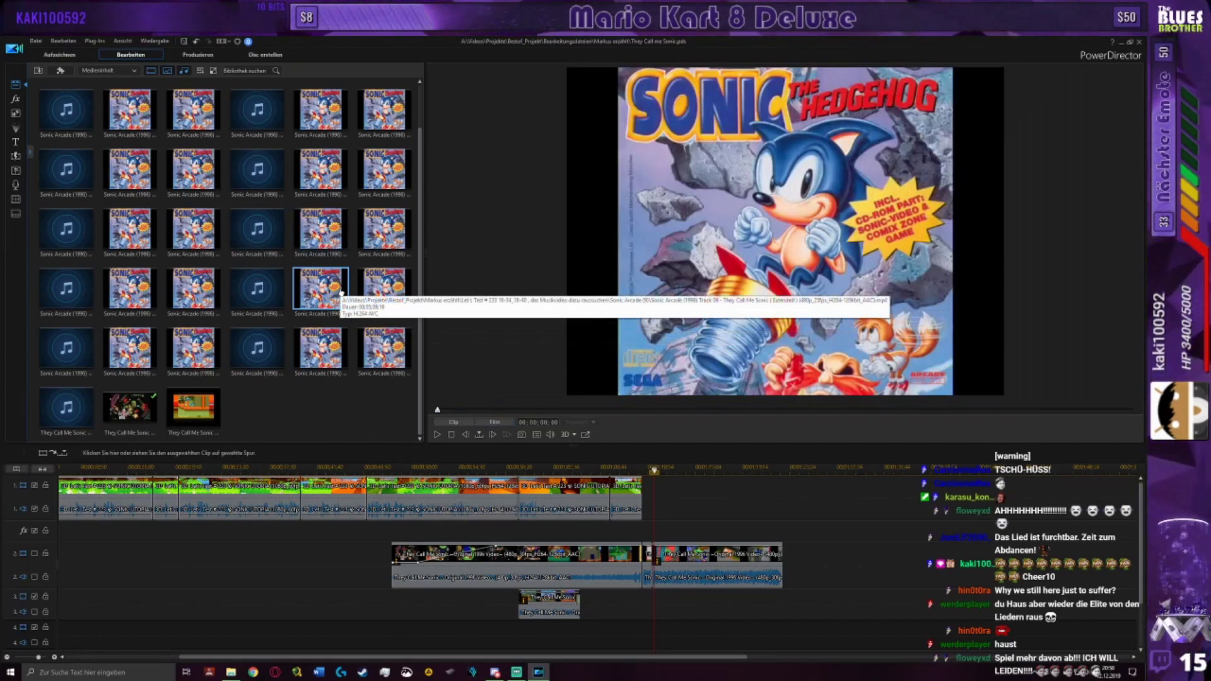
{"action": "key", "text": "space"}
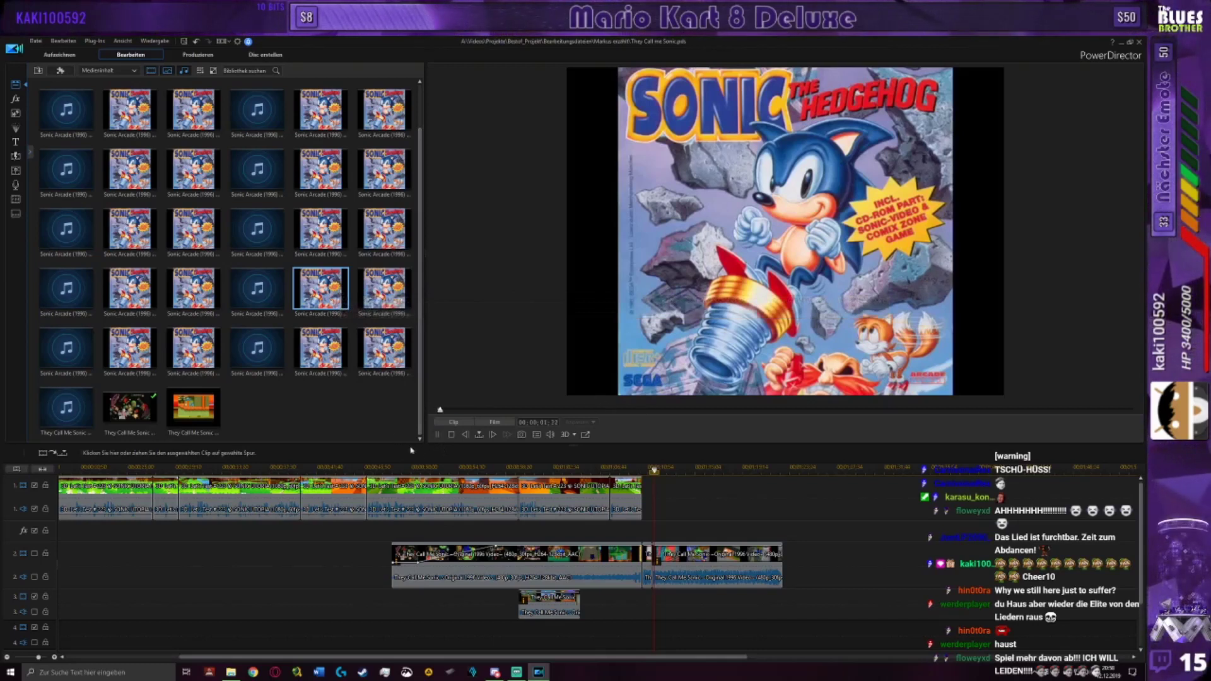
{"action": "left_click", "coordinate": [437, 435]}
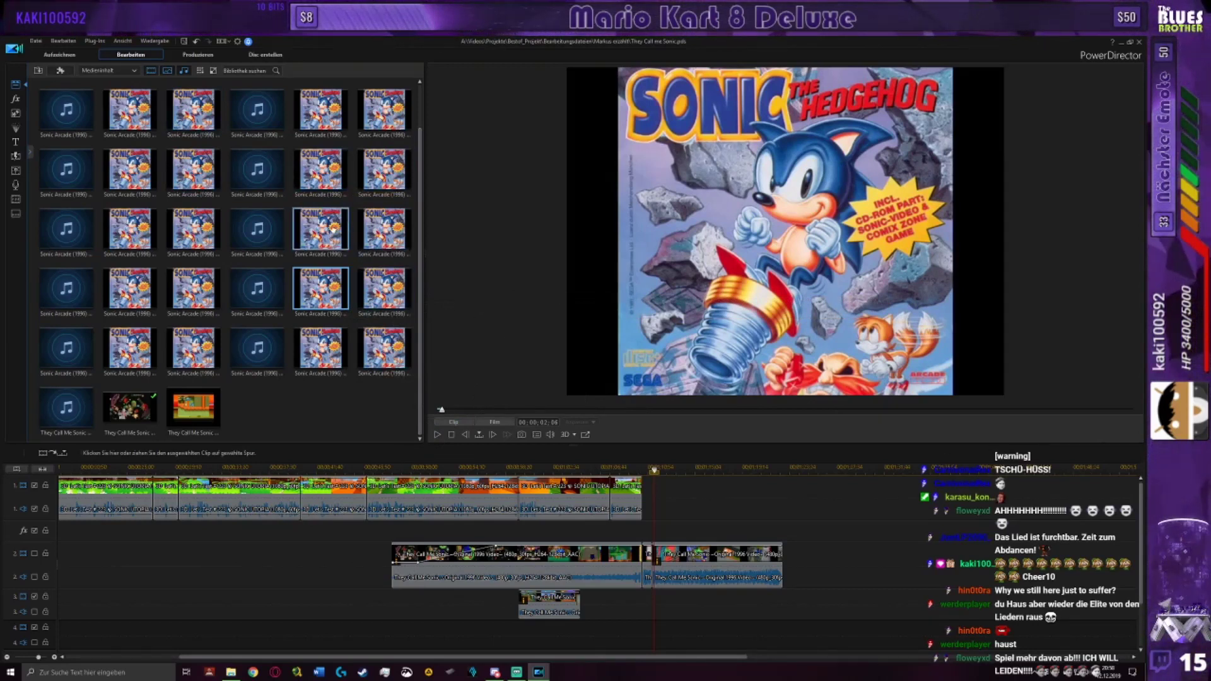
{"action": "left_click", "coordinate": [320, 169]}
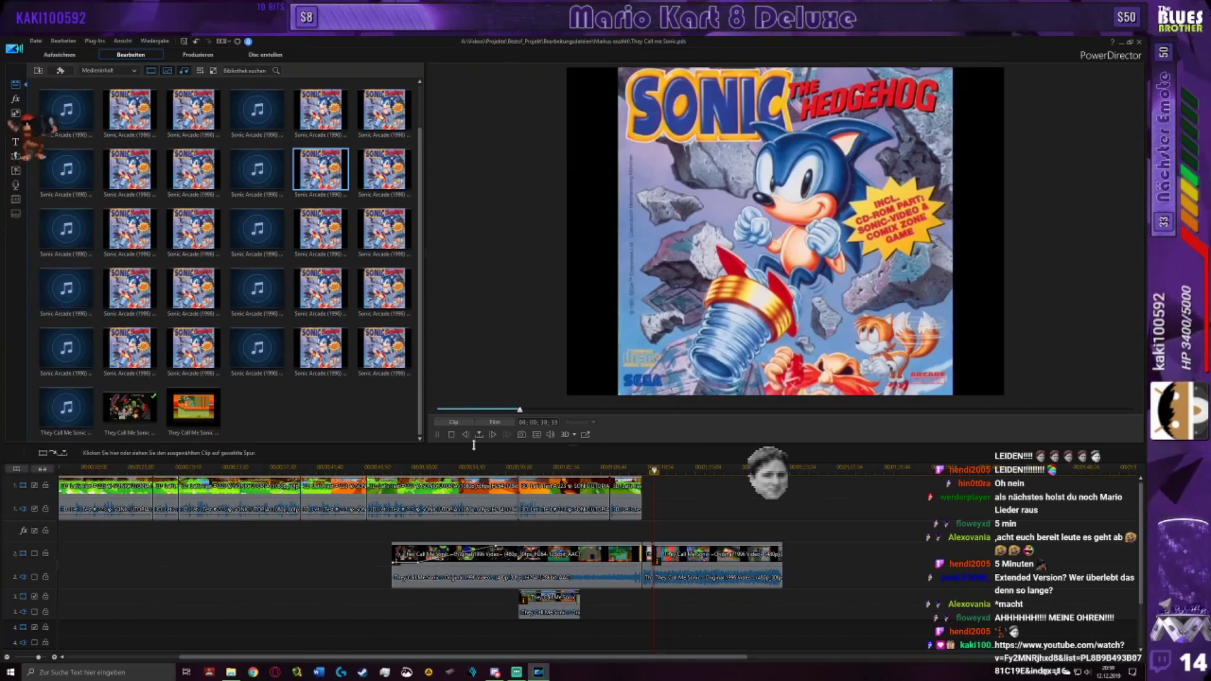
{"action": "key", "text": "space"}
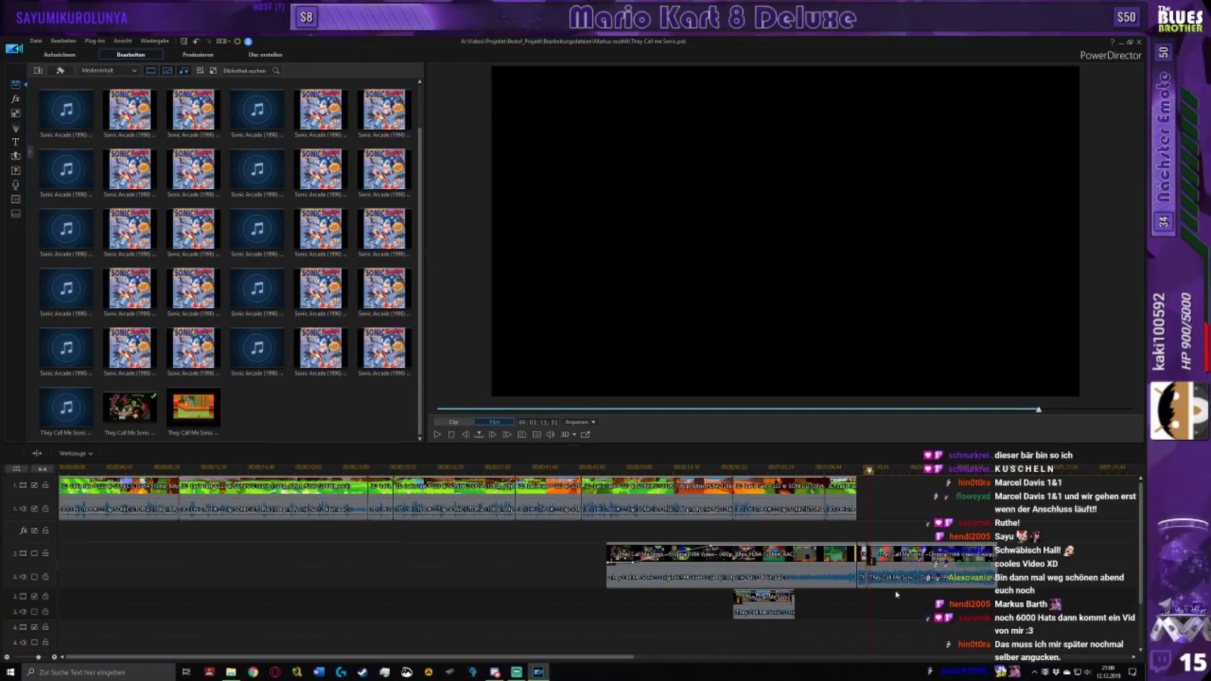
Step: Try a Kippen transition at the start of the Comix Zone picture on the second track and play it over the gameplay
{"action": "left_click", "coordinate": [123, 470]}
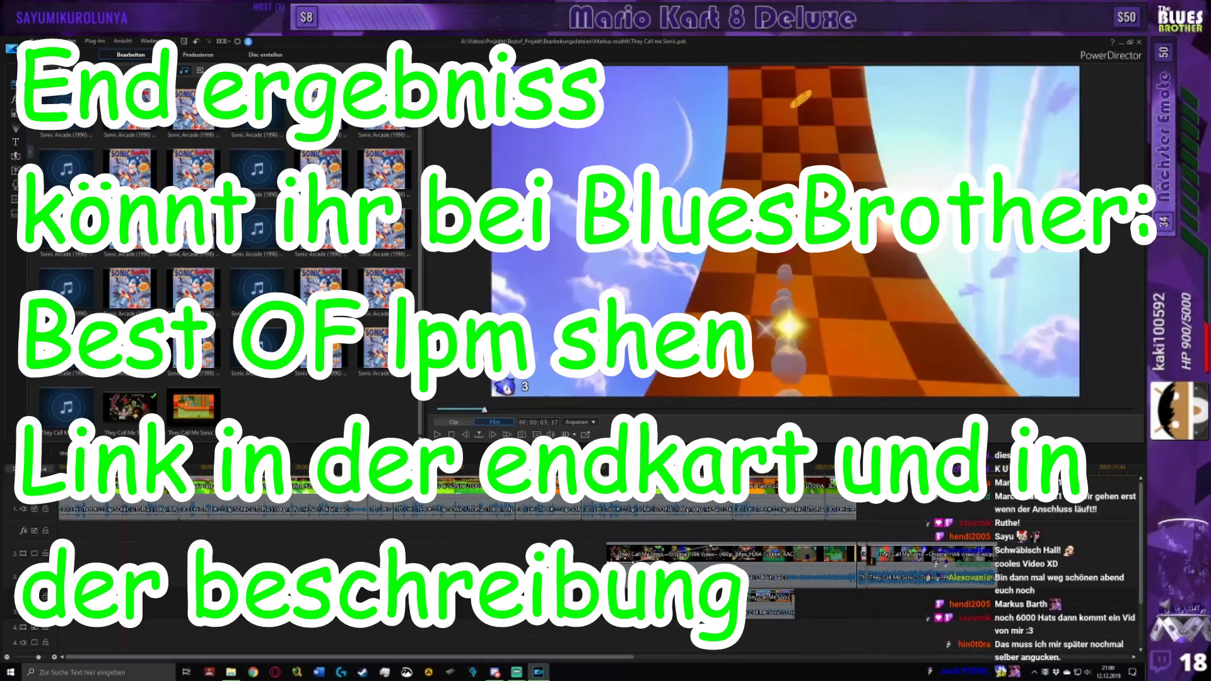
{"action": "scroll", "coordinate": [1070, 560], "scroll_direction": "right", "scroll_amount": 3}
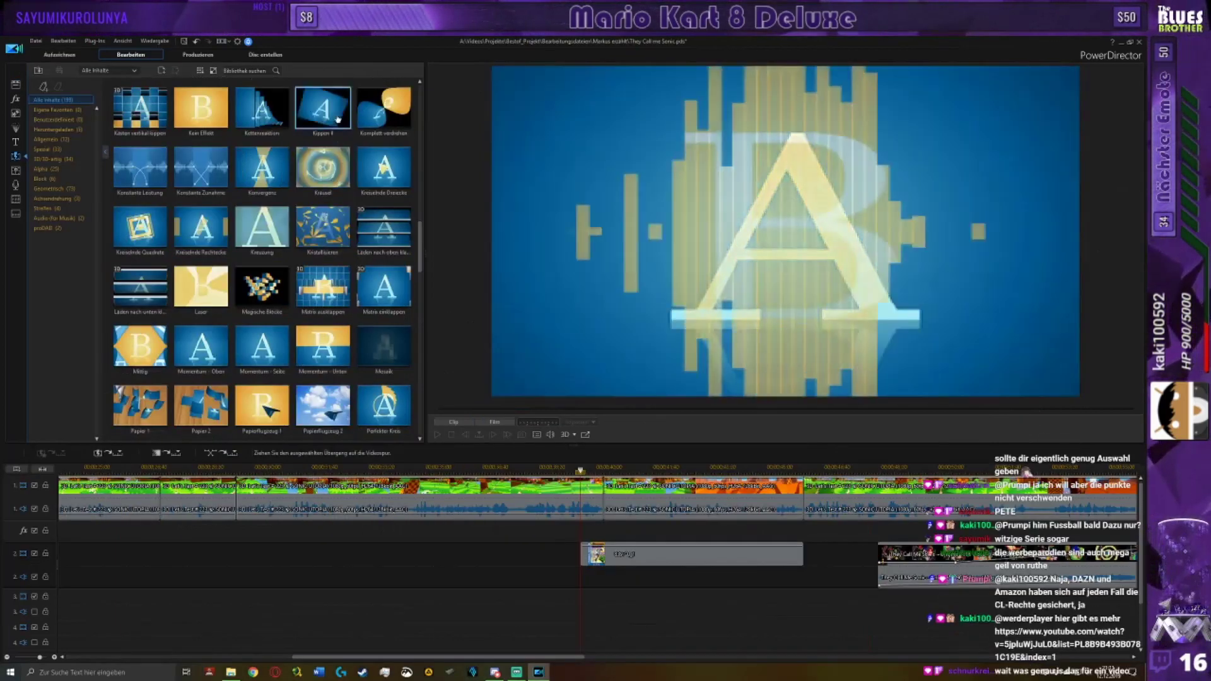
{"action": "left_click_drag", "start_coordinate": [338, 119], "coordinate": [627, 581]}
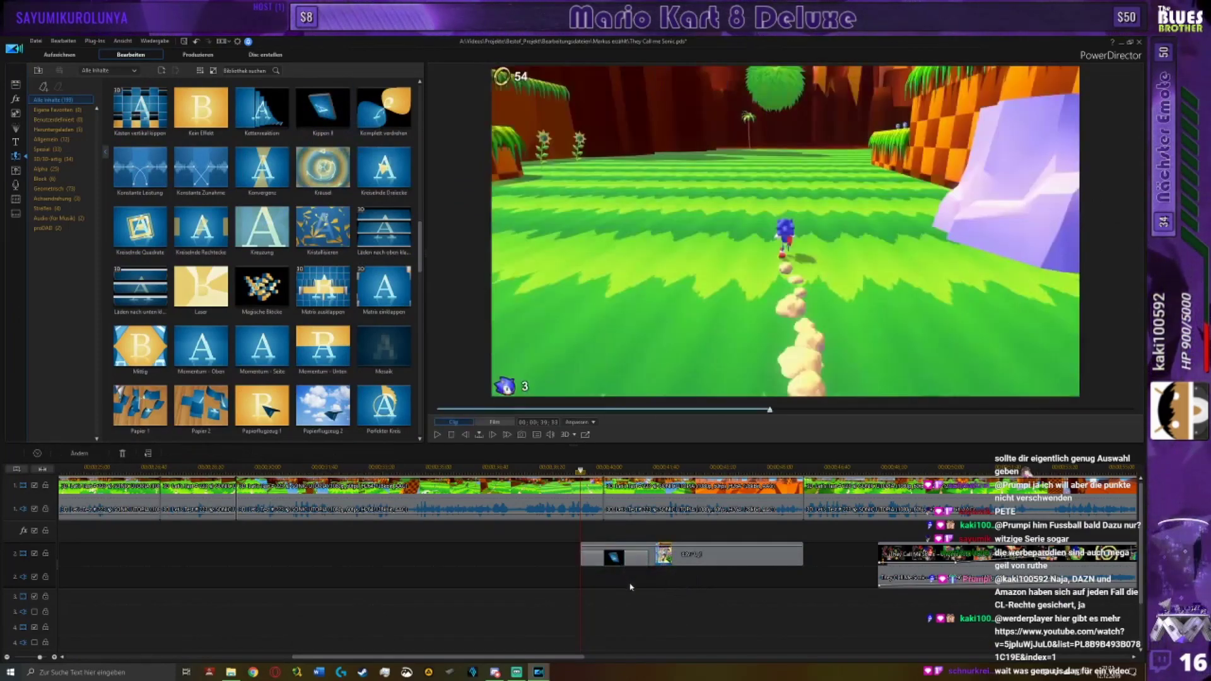
{"action": "left_click", "coordinate": [630, 587]}
{"action": "key", "text": "space"}
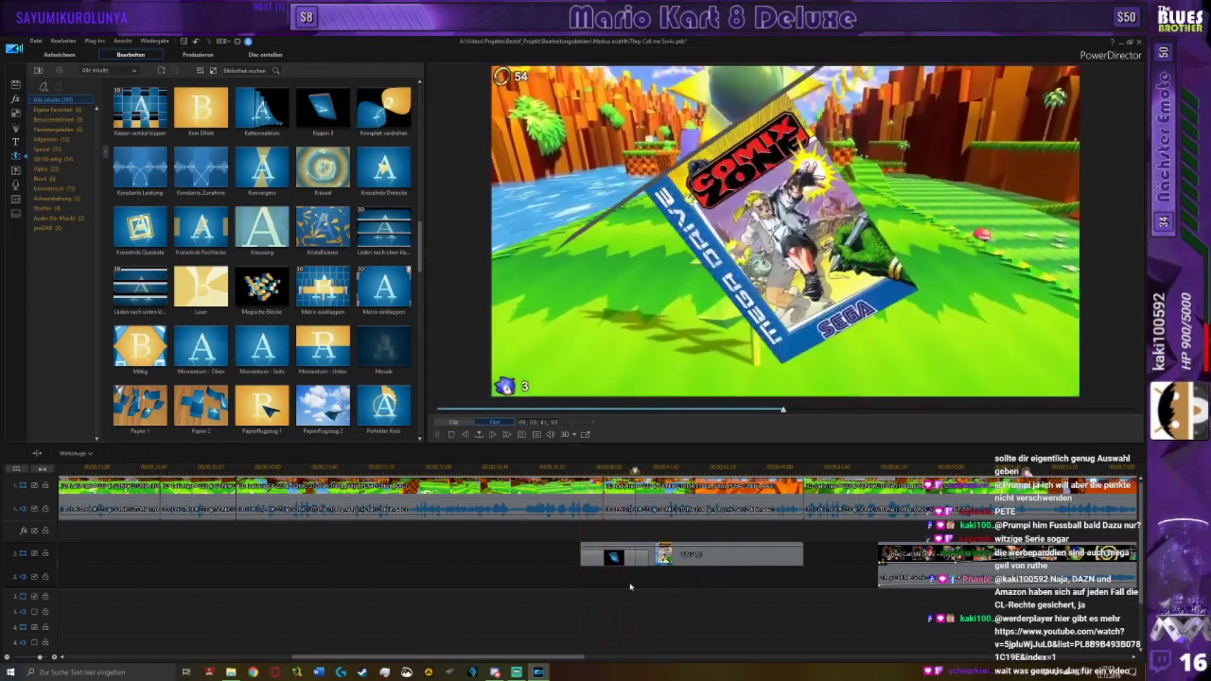
{"action": "key", "text": "space"}
{"action": "left_click", "coordinate": [618, 569]}
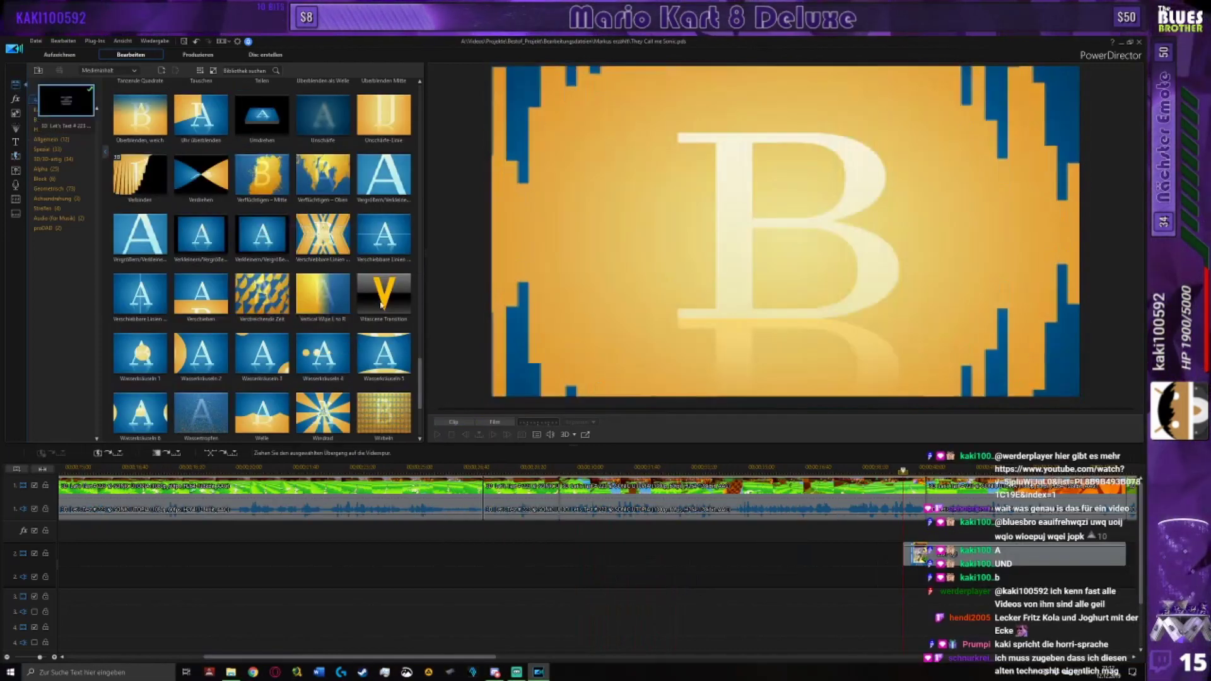
Step: Return to the media library and save the project
{"action": "key", "text": "F3"}
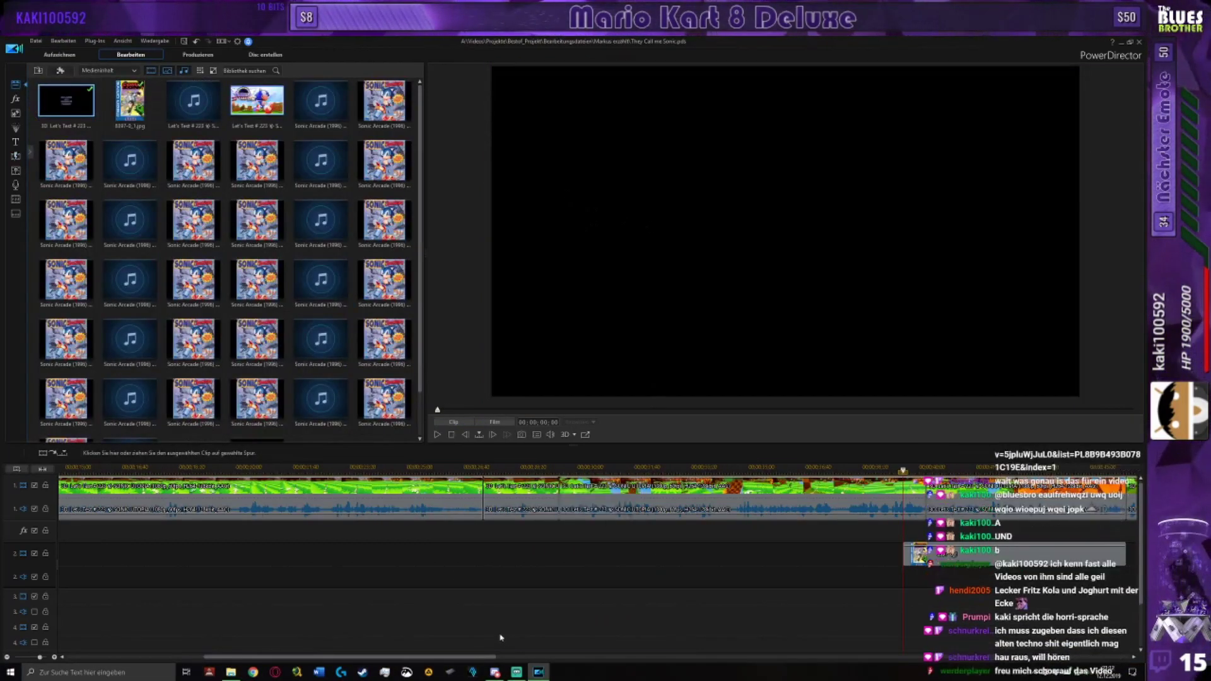
{"action": "key", "text": "ctrl+s"}
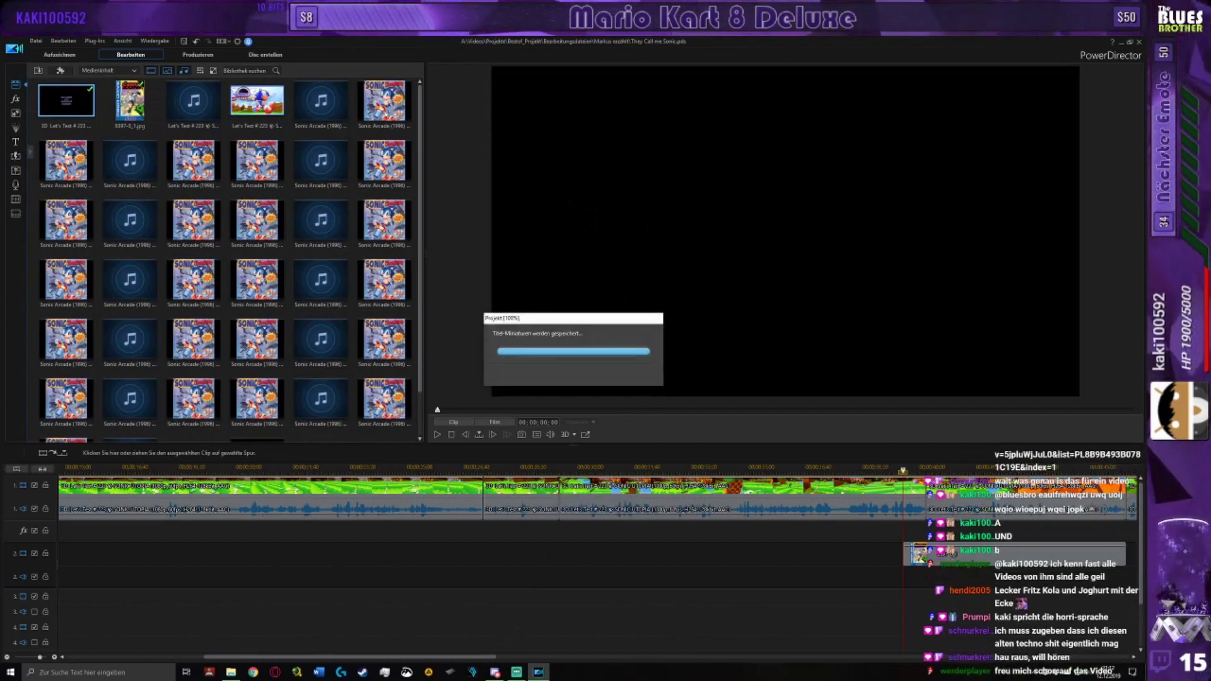
Step: Listen to several Sonic Arcade clips from the media library, starting with the first video clip and continuing with ones in the lower rows
{"action": "left_click", "coordinate": [396, 112]}
{"action": "left_click", "coordinate": [438, 435]}
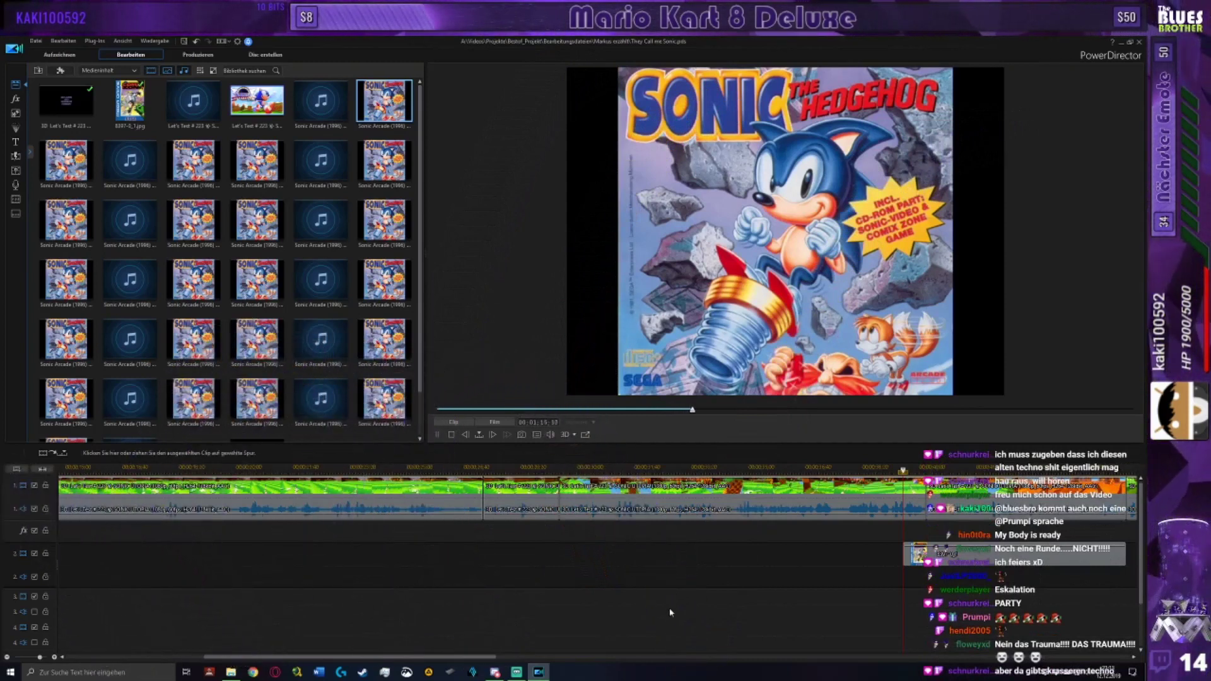
{"action": "left_click", "coordinate": [384, 280]}
{"action": "scroll", "coordinate": [387, 341], "scroll_direction": "down", "scroll_amount": 1}
{"action": "left_click", "coordinate": [387, 342]}
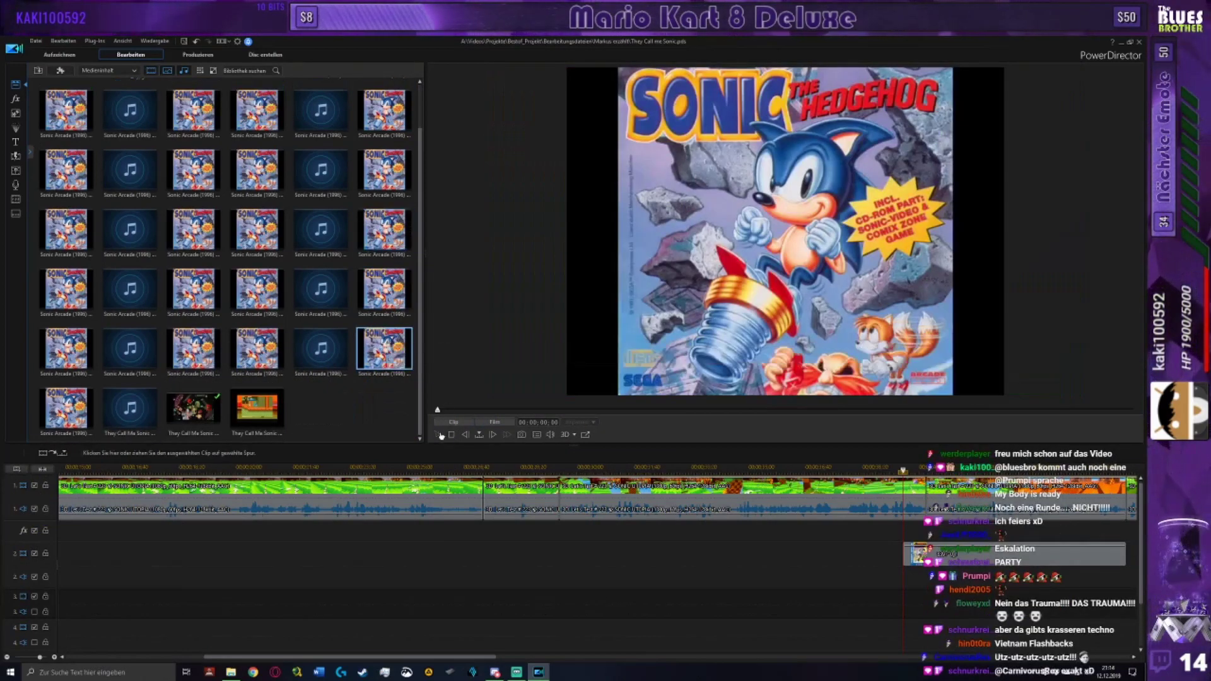
{"action": "scroll", "coordinate": [531, 614], "scroll_direction": "down", "scroll_amount": 2}
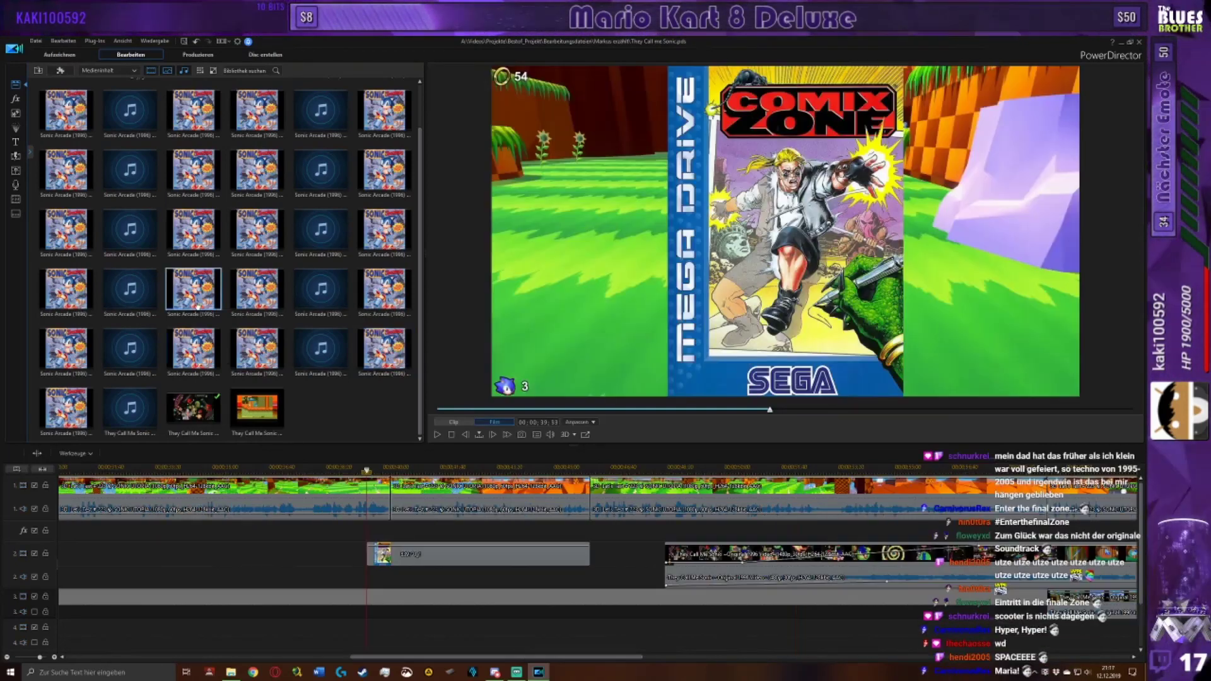
{"action": "left_click", "coordinate": [453, 422]}
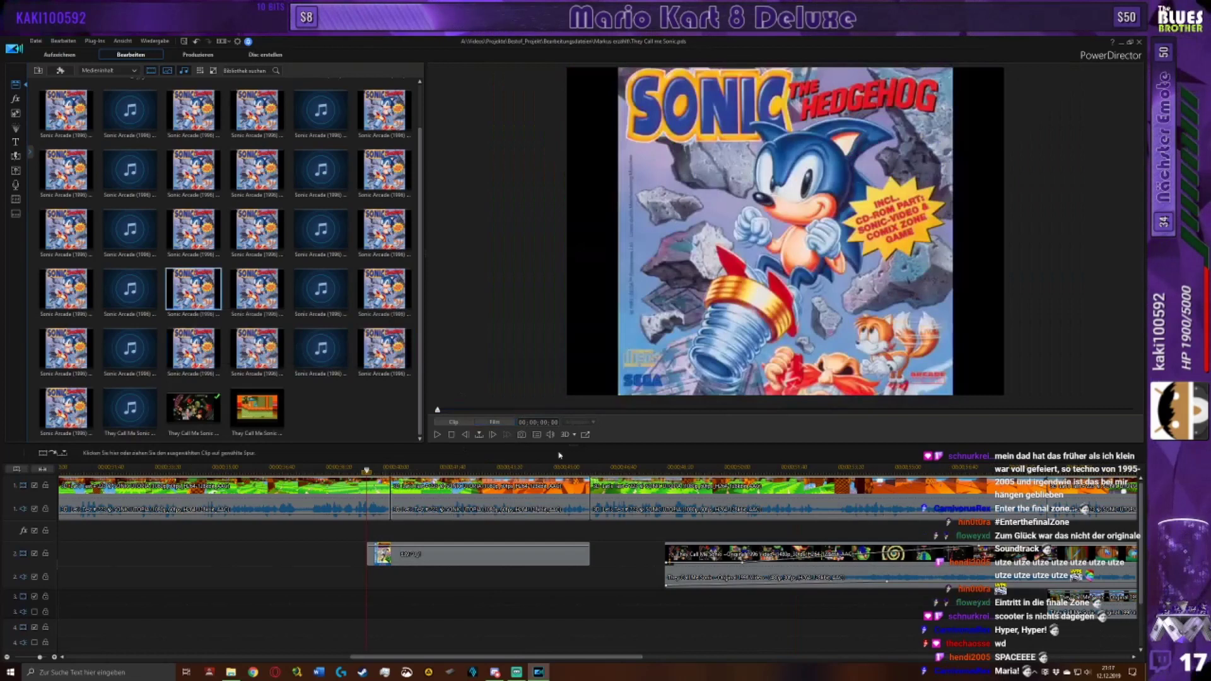
{"action": "left_click", "coordinate": [439, 435]}
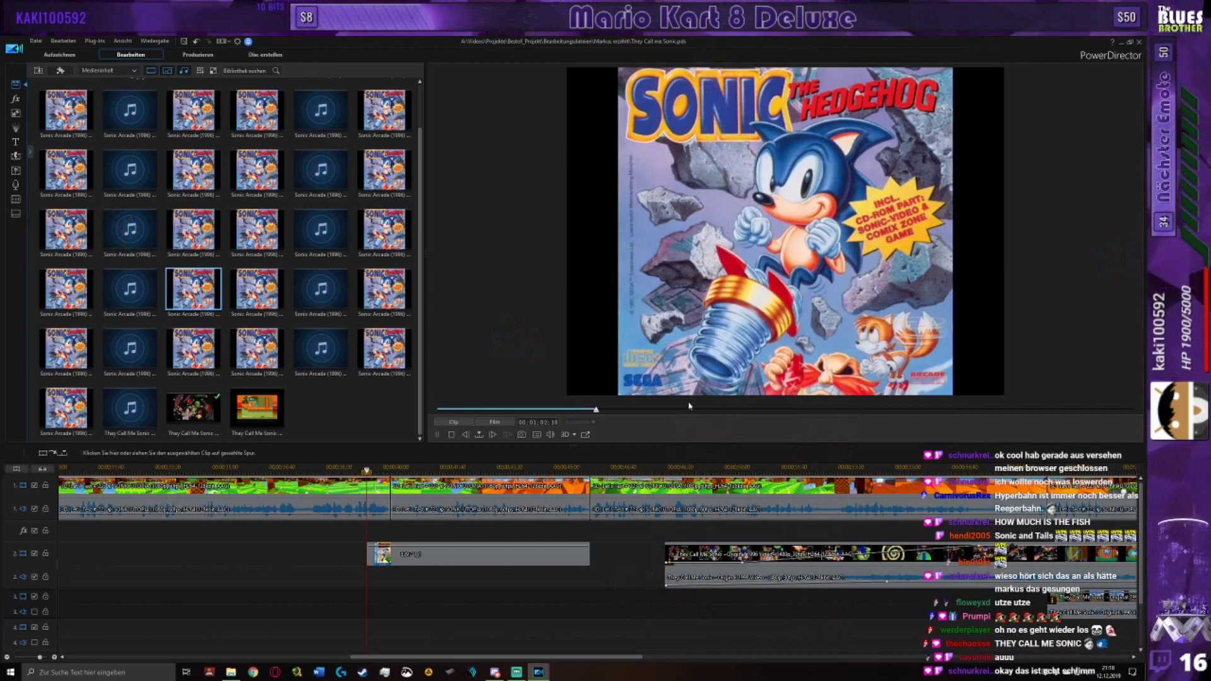
Step: Open the Comix Zone picture in the PiP Designer, enable its shadow for object and border, and apply the change
{"action": "left_click", "coordinate": [728, 341]}
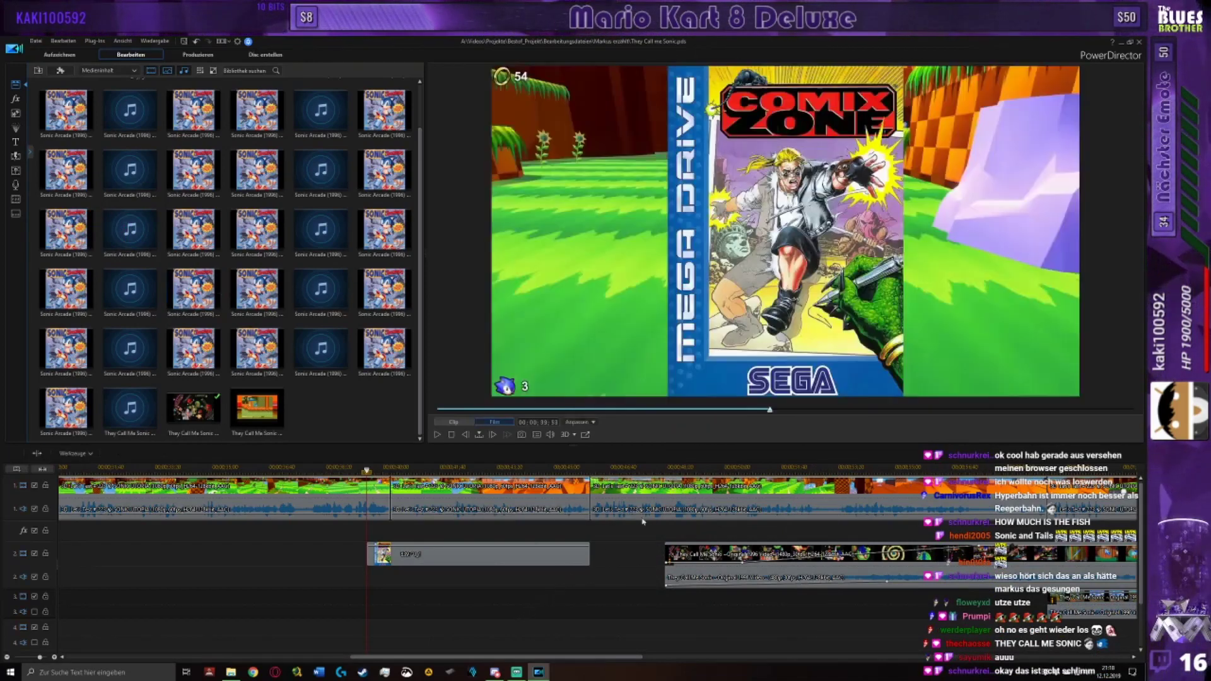
{"action": "double_click", "coordinate": [729, 341]}
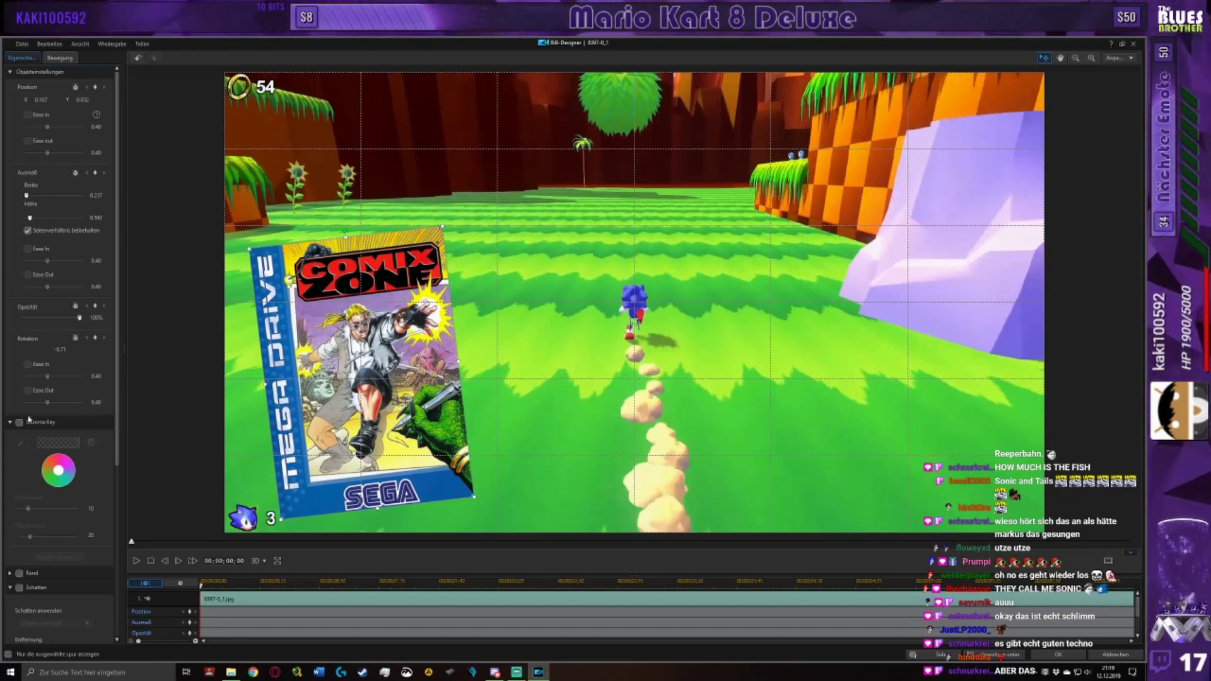
{"action": "scroll", "coordinate": [17, 608], "scroll_direction": "down", "scroll_amount": 5}
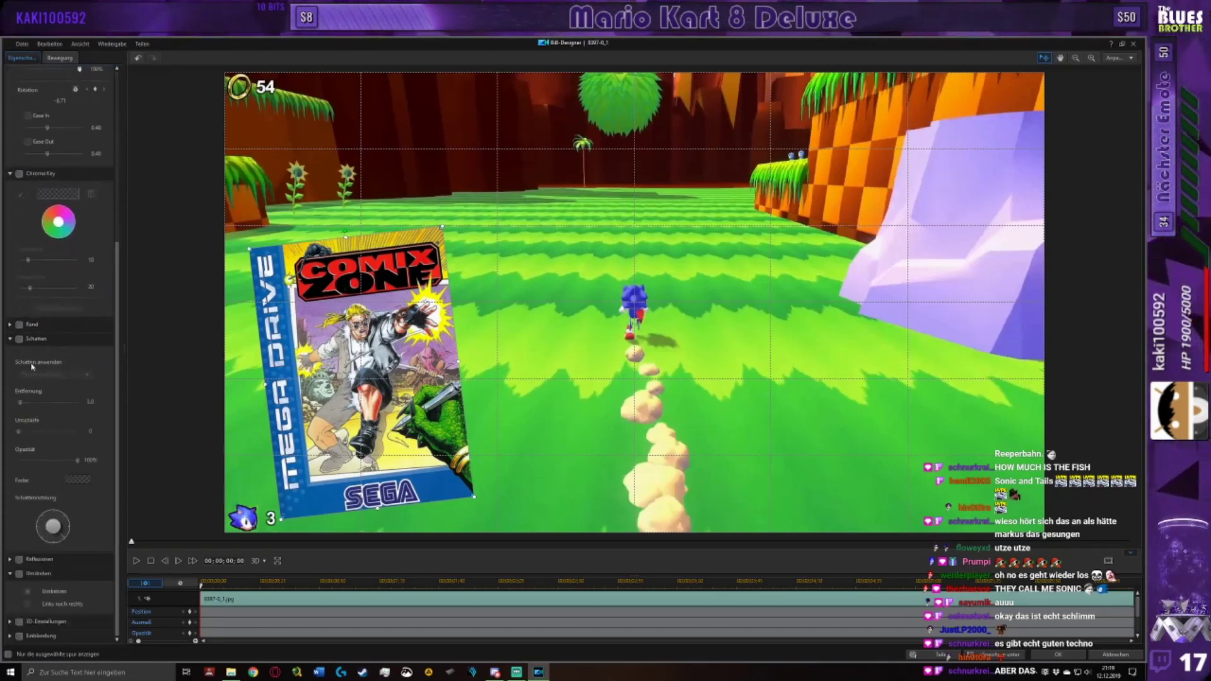
{"action": "left_click", "coordinate": [20, 339]}
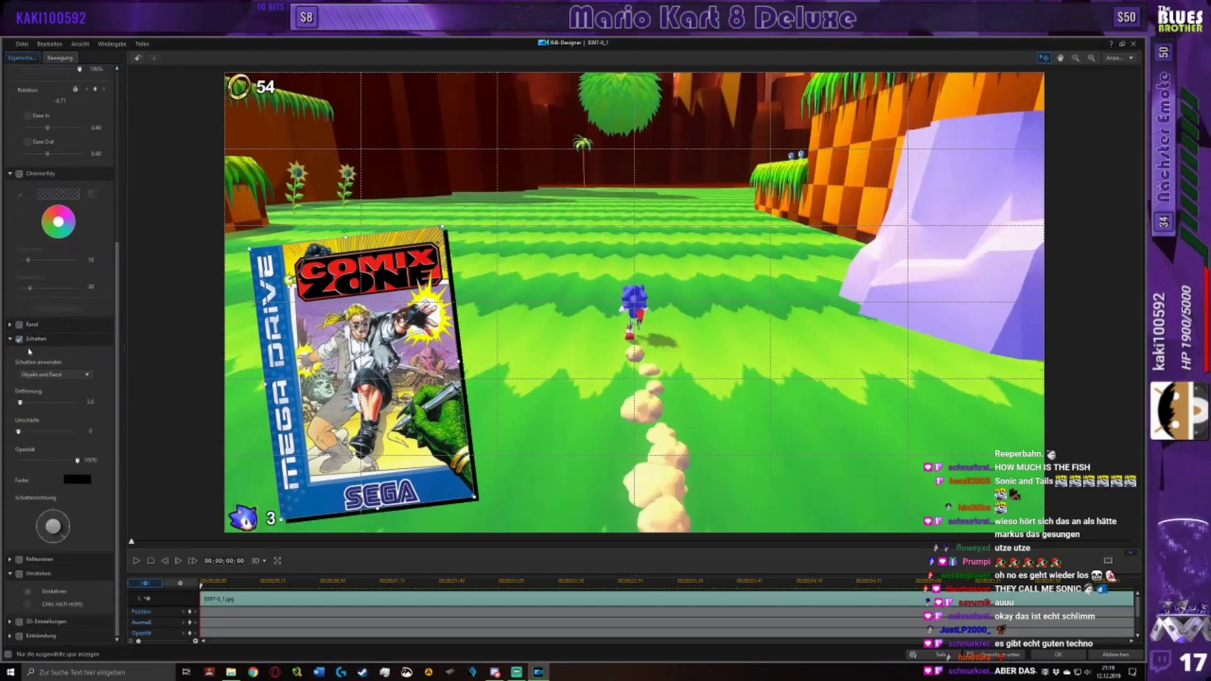
{"action": "key", "text": "Return"}
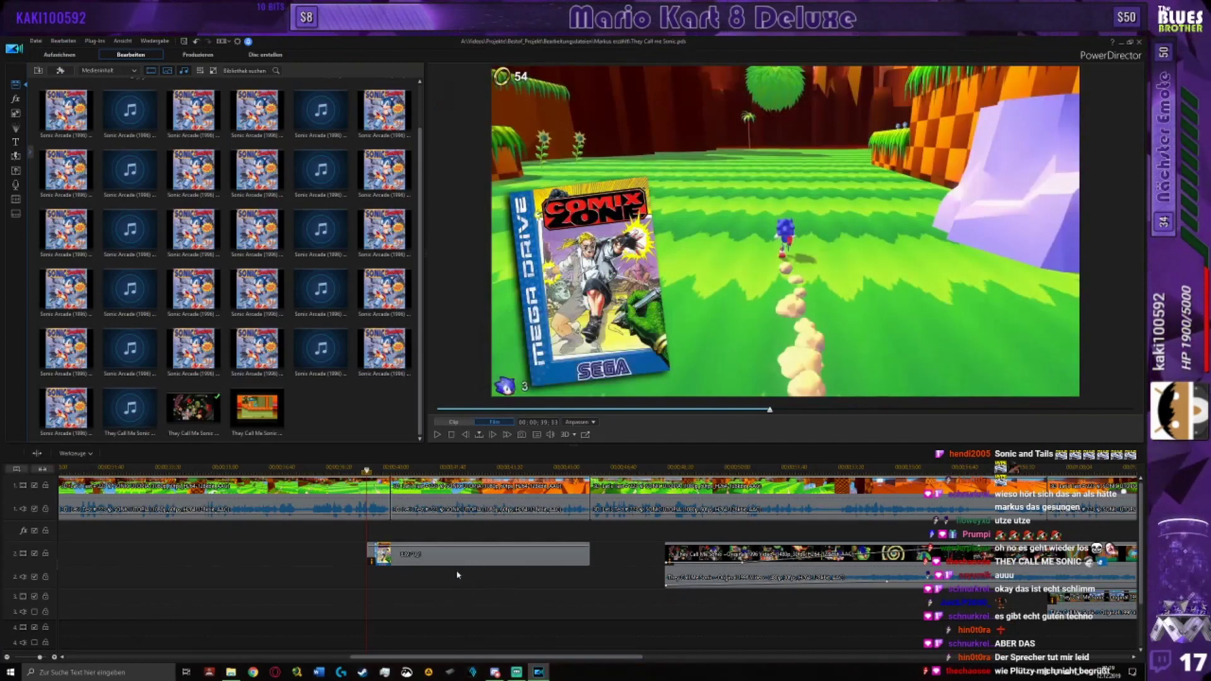
{"action": "scroll", "coordinate": [257, 169], "scroll_direction": "up", "scroll_amount": 5}
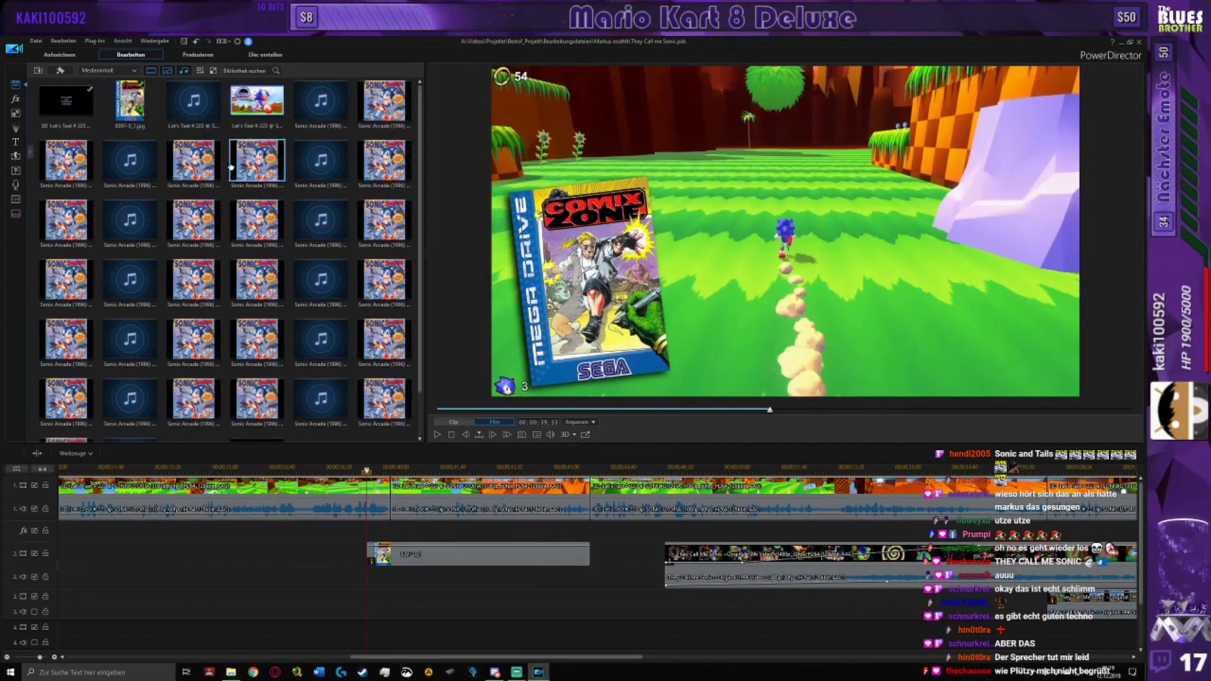